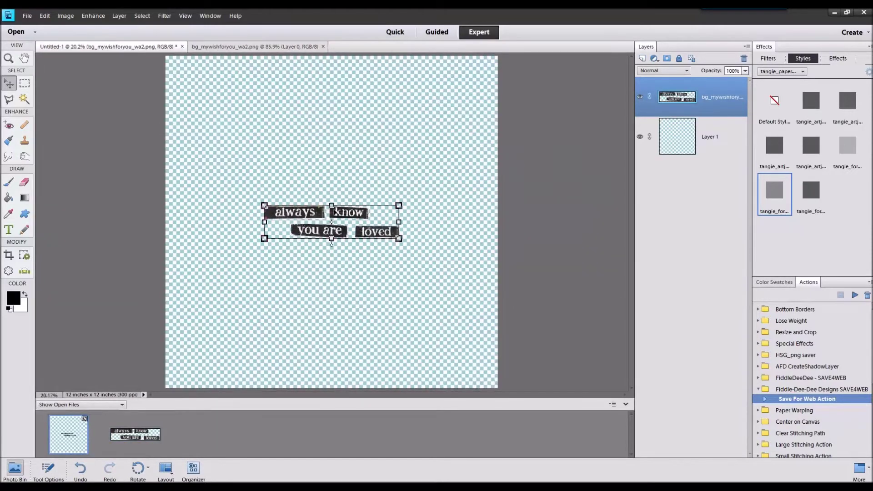
- Drag the 'always know you are loved' word art onto the blank 12x12 page as a new layer
left_click_drag(335, 213, 383, 175)
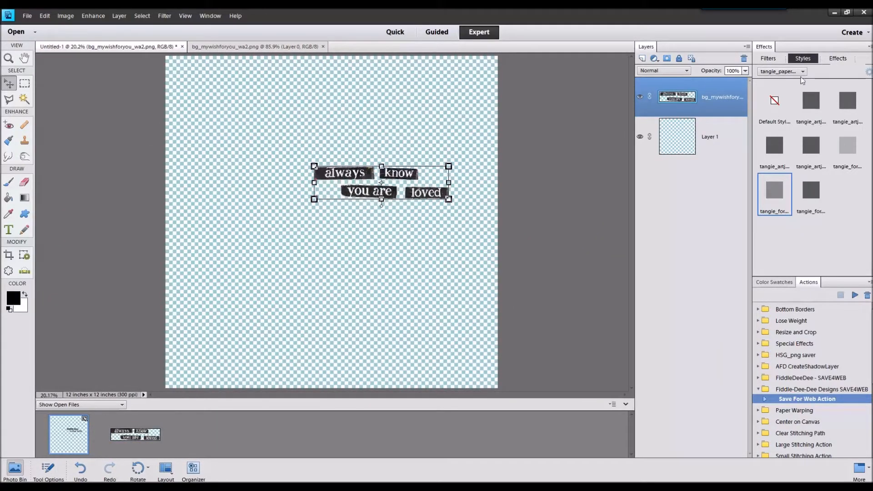
- Style the word art with a layer style from the ts45 set
left_click(802, 72)
left_click(792, 252)
double_click(815, 188)
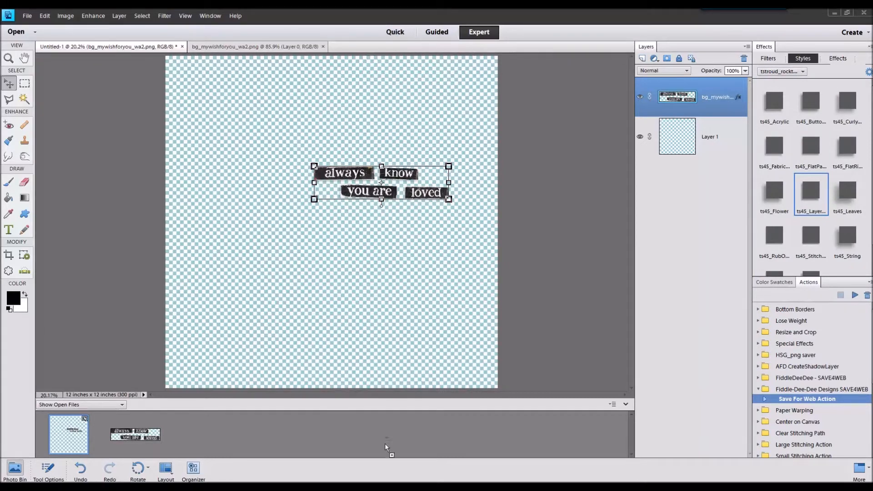
- Add the 'My wish for you' letter art beneath the word art and shrink the word art above it
left_click_drag(273, 205, 68, 434)
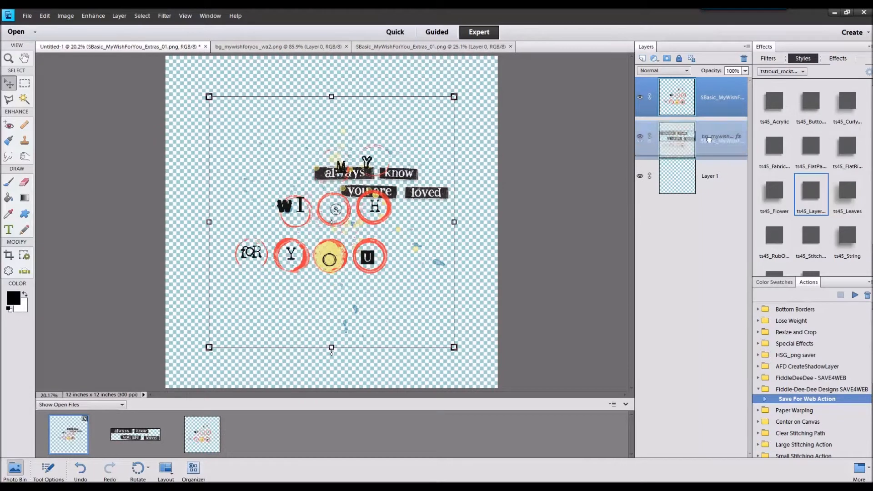
left_click_drag(706, 99, 706, 147)
left_click_drag(374, 164, 366, 156)
left_click(367, 171)
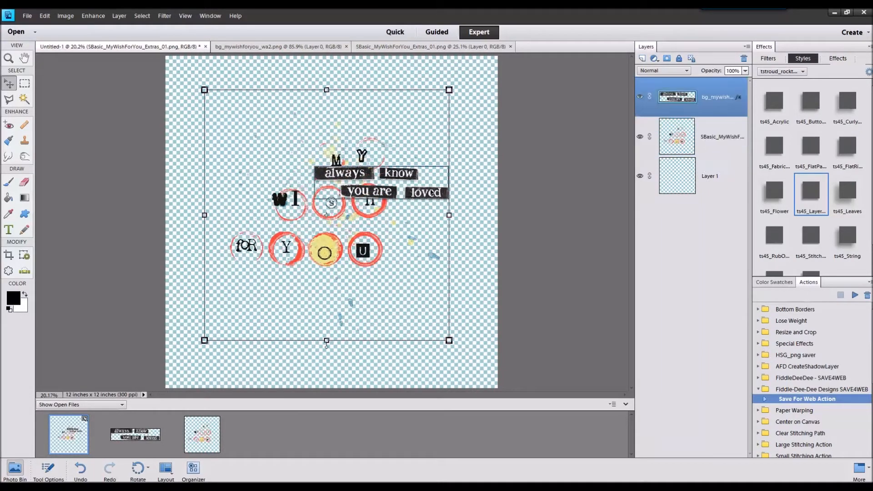
left_click_drag(328, 204, 380, 194)
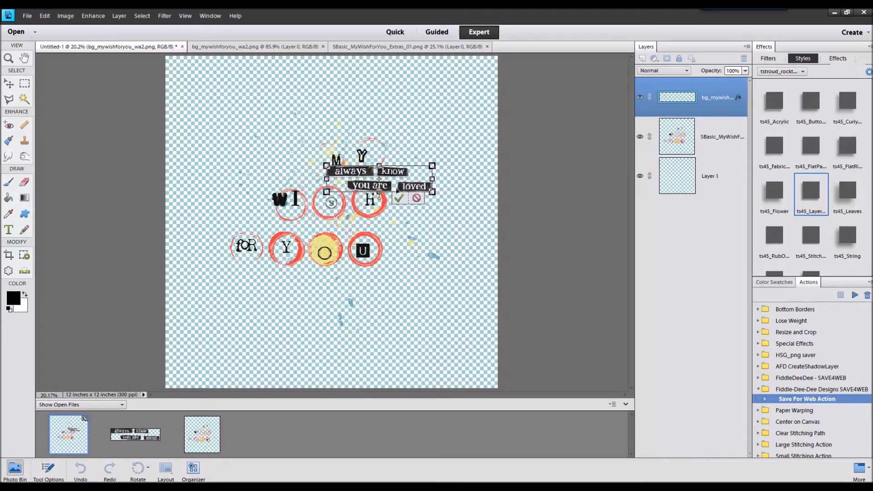
- Add the pink flourish and send it behind the letter art
double_click(327, 450)
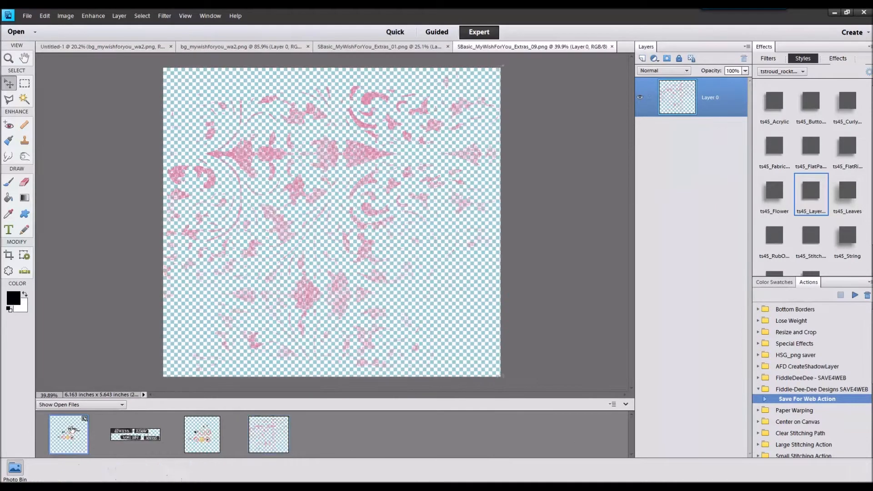
left_click_drag(331, 225, 355, 176)
key("ctrl+bracketleft")
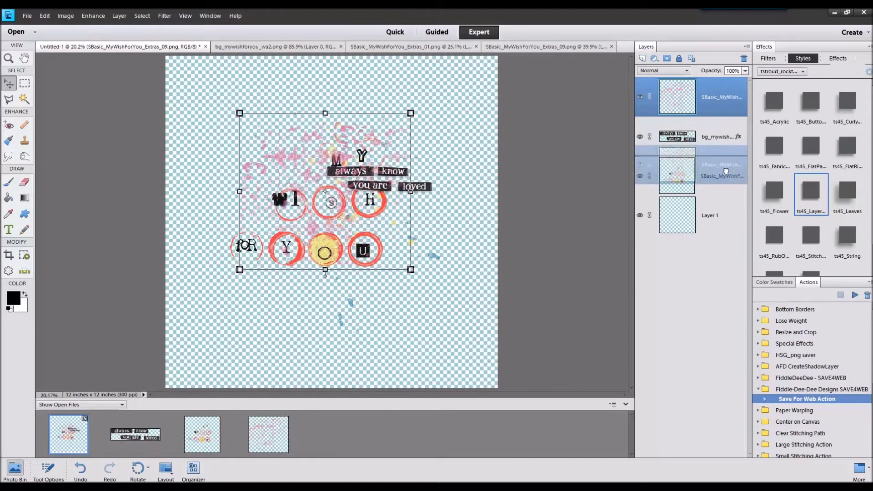
key("ctrl+bracketleft")
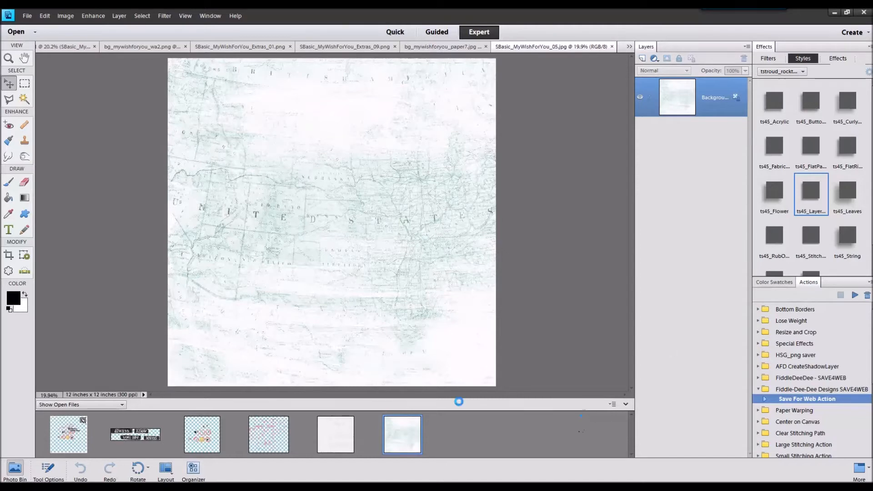
- Add the blue textured and map papers, compare them with the white paper, then delete the map layer
left_click_drag(442, 244, 443, 245)
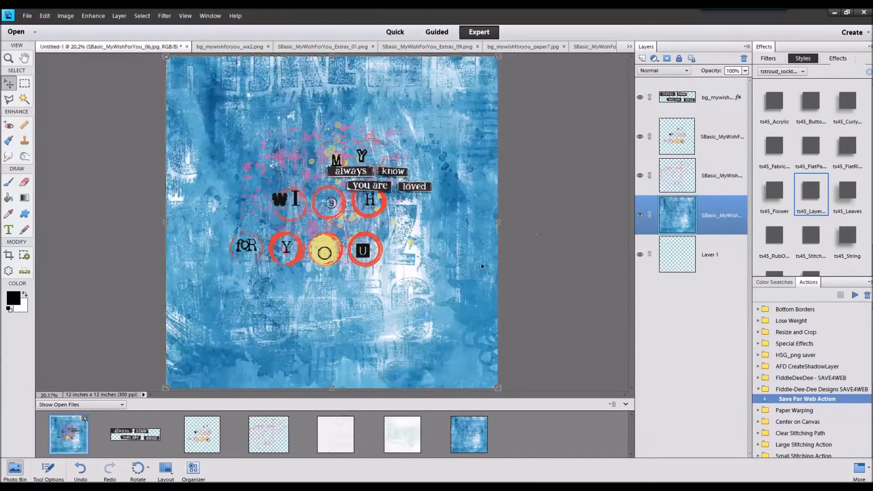
left_click_drag(402, 434, 428, 374)
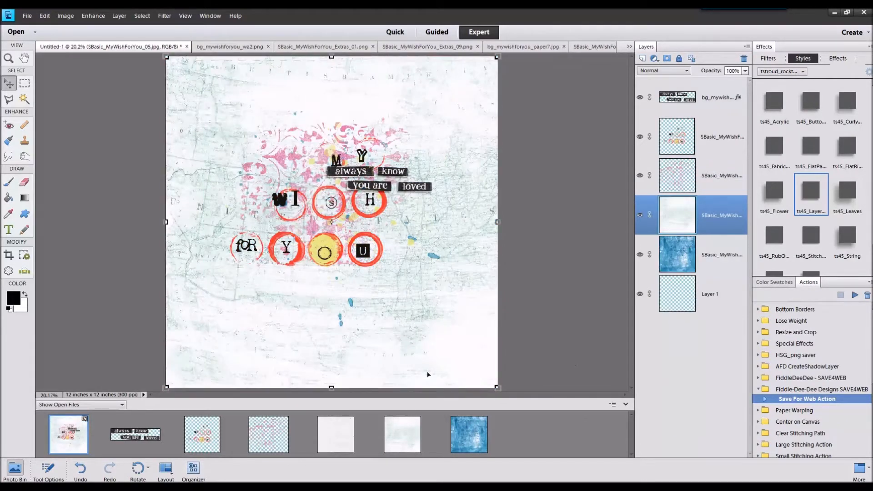
left_click(640, 215)
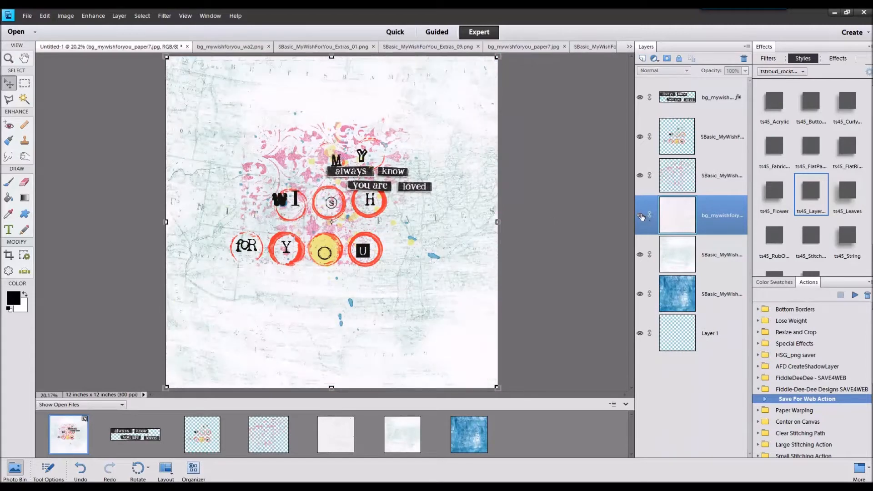
left_click(641, 215)
left_click(640, 214)
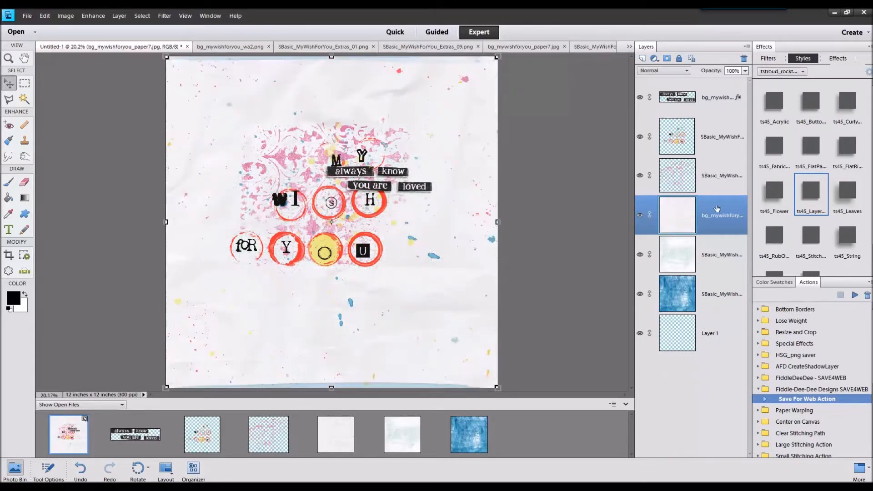
right_click(714, 255)
left_click(744, 294)
- Scale the white paper to 90% width over the blue paper, then bring up the pink paper file
left_click(496, 59)
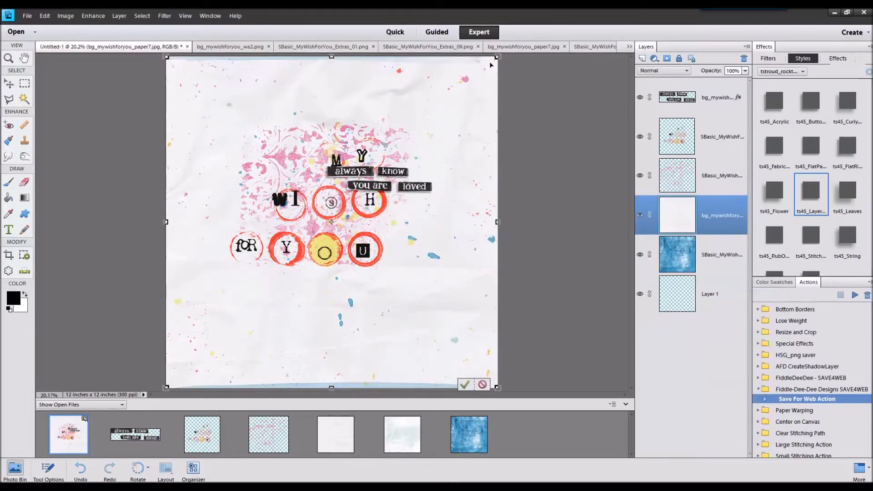
left_click(48, 468)
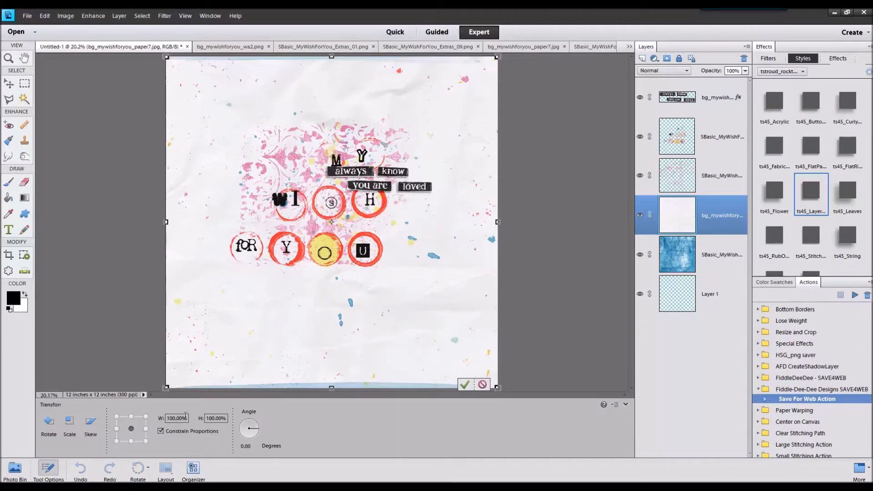
type("90")
left_click(449, 377)
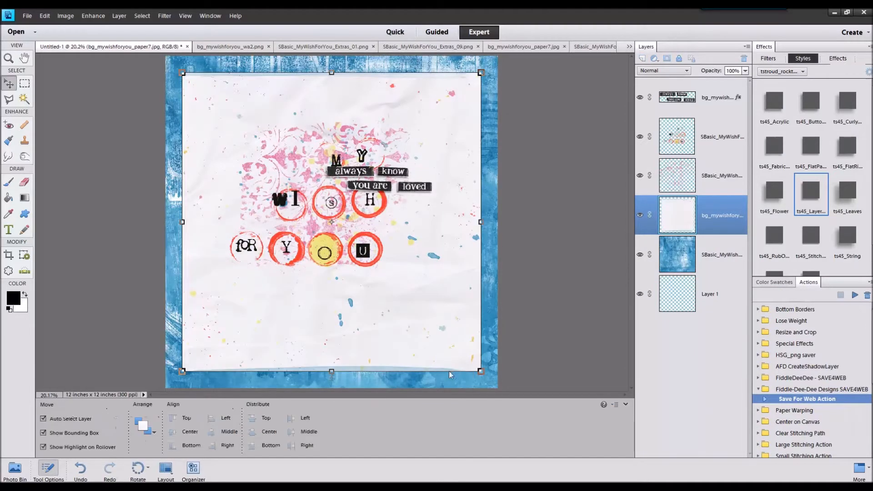
left_click(16, 470)
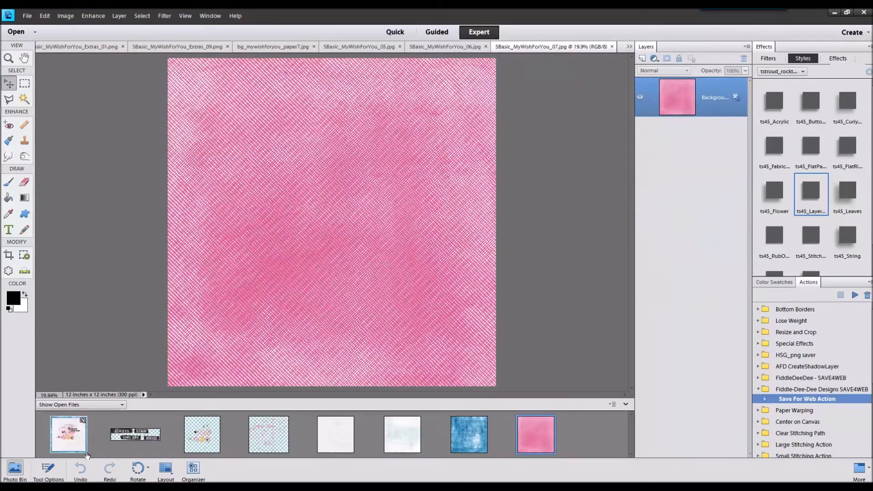
- Add the pink paper to the page and scale it to 93%
double_click(68, 435)
left_click_drag(536, 435, 331, 225)
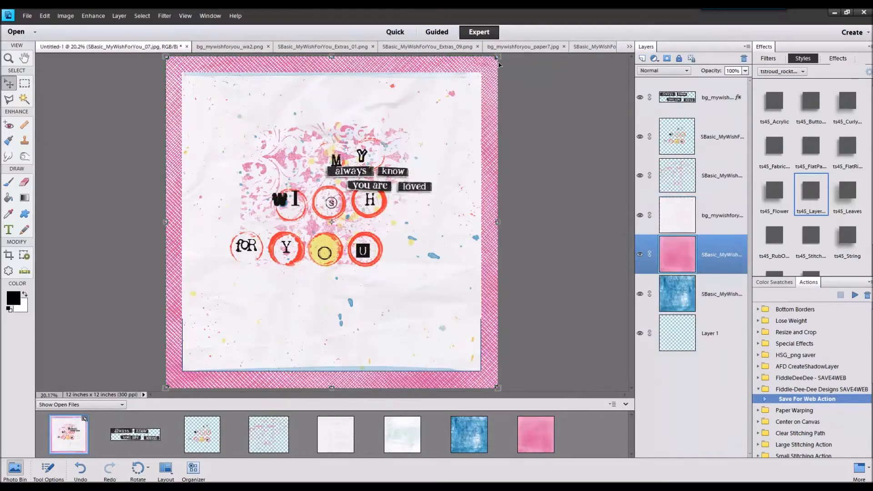
left_click(48, 469)
double_click(176, 418)
type("9")
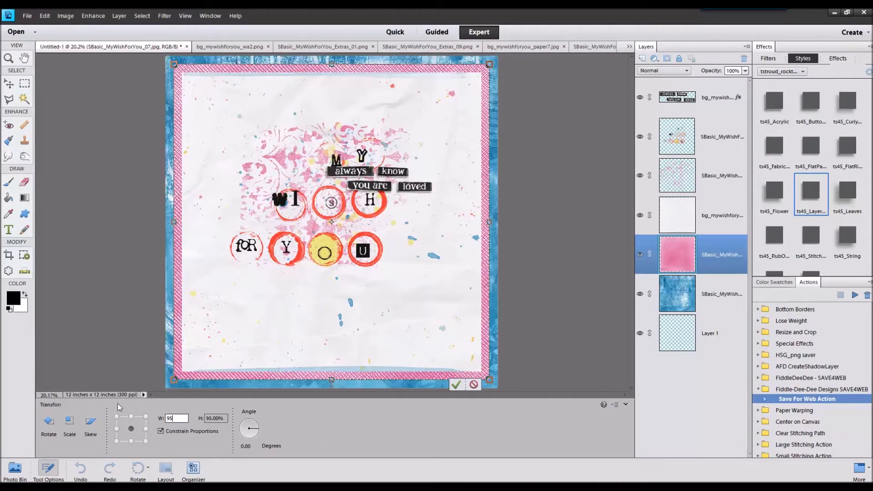
type("3")
key("Return")
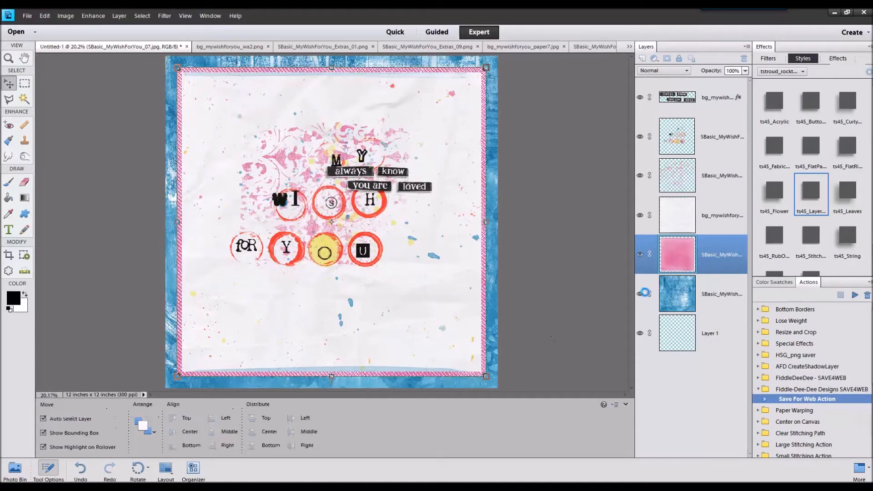
- Delete the empty bottom layer
left_click(717, 215, "ctrl")
right_click(721, 323)
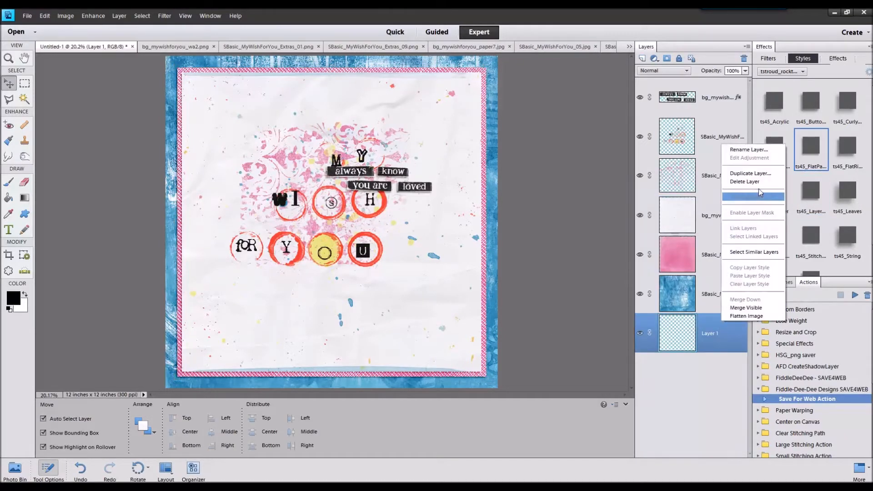
left_click(750, 198)
key("ctrl+plus")
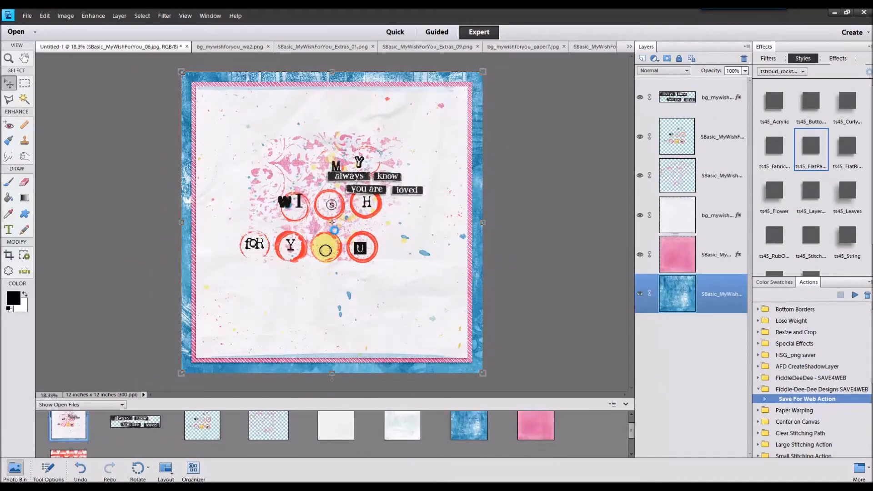
- Add the red patterned paper, move the blue paper above it and scale the blue to 96%
left_click_drag(536, 427, 333, 219)
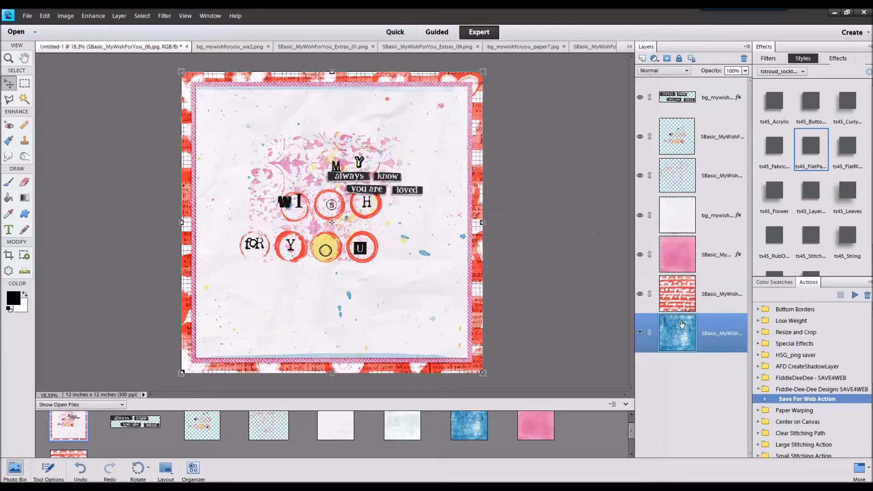
left_click_drag(681, 332, 681, 283)
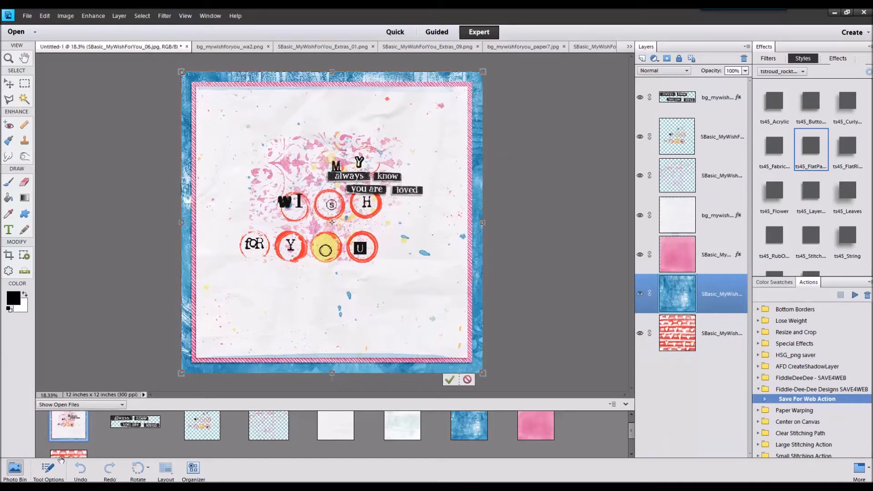
left_click(48, 468)
type("9")
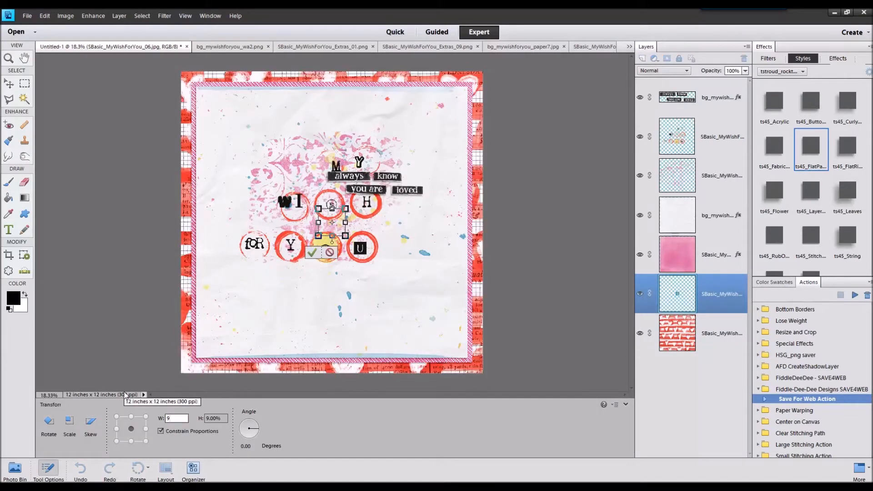
type("6")
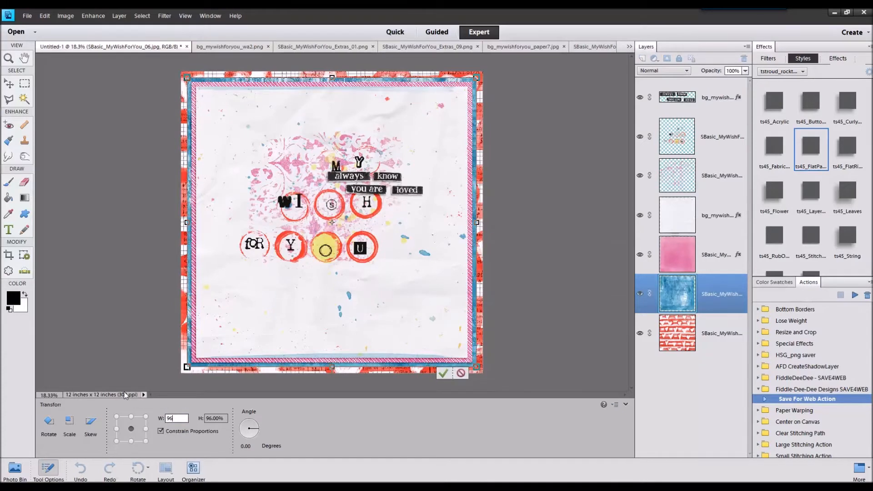
left_click(443, 373)
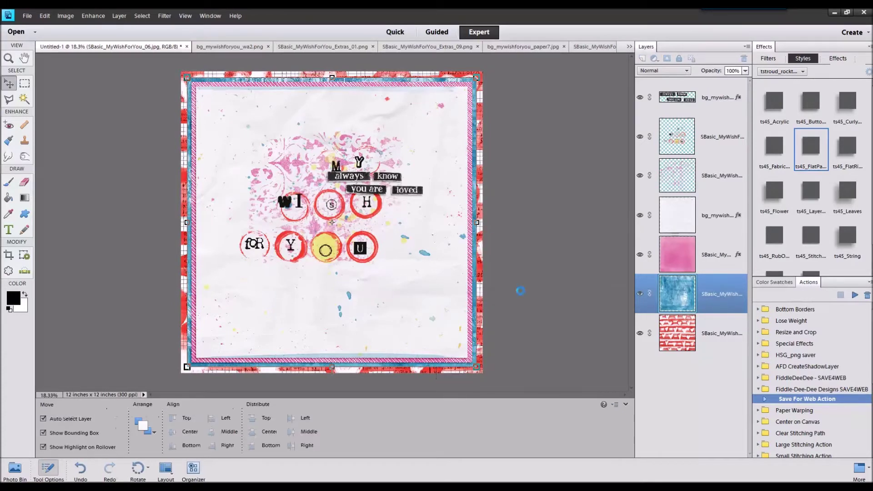
left_click(15, 468)
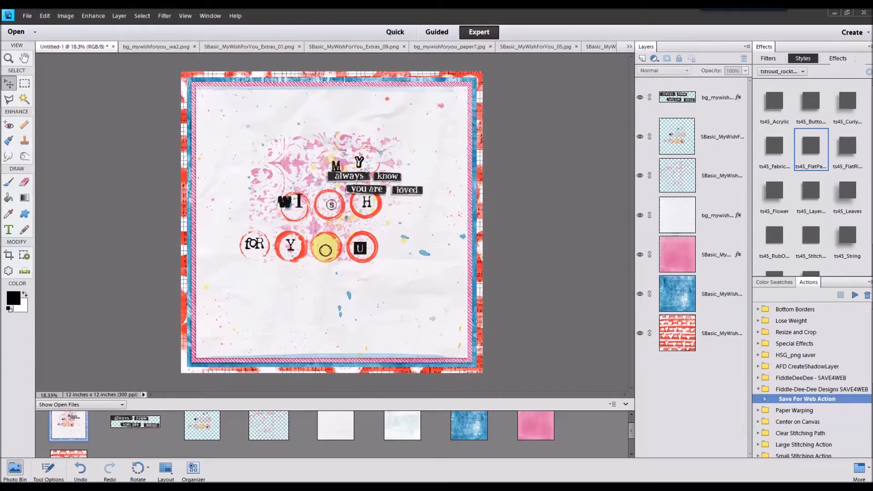
- Add the triangle-patterned paper to the layout and scale it to 96% as an inset border
double_click(68, 452)
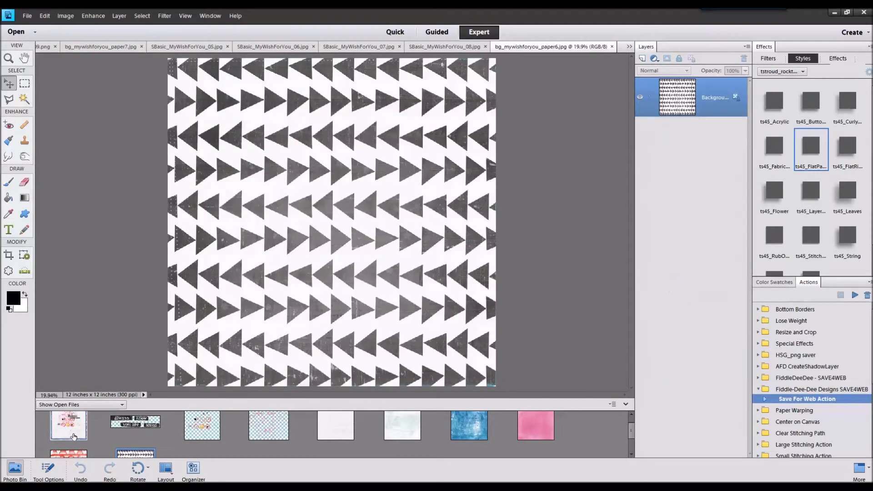
double_click(69, 427)
left_click_drag(135, 452, 271, 197)
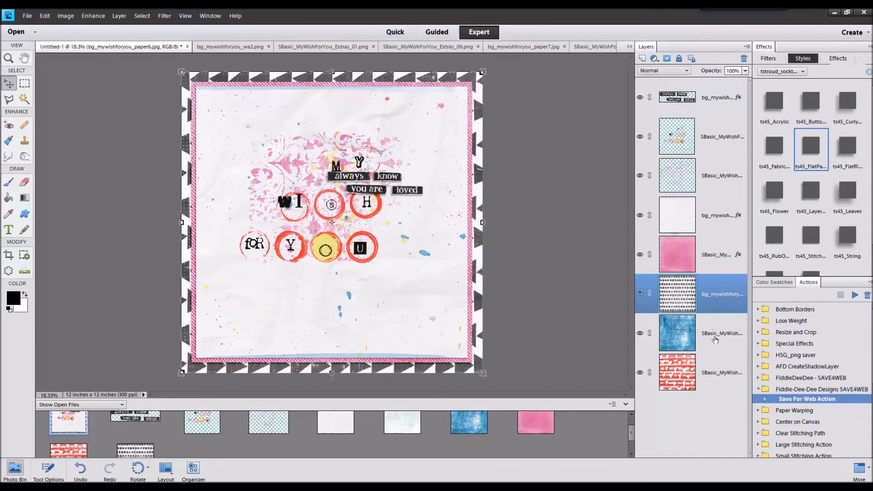
left_click(715, 339)
key("alt+bracketleft")
key("alt+bracketright")
key("alt+bracketright")
left_click(48, 468)
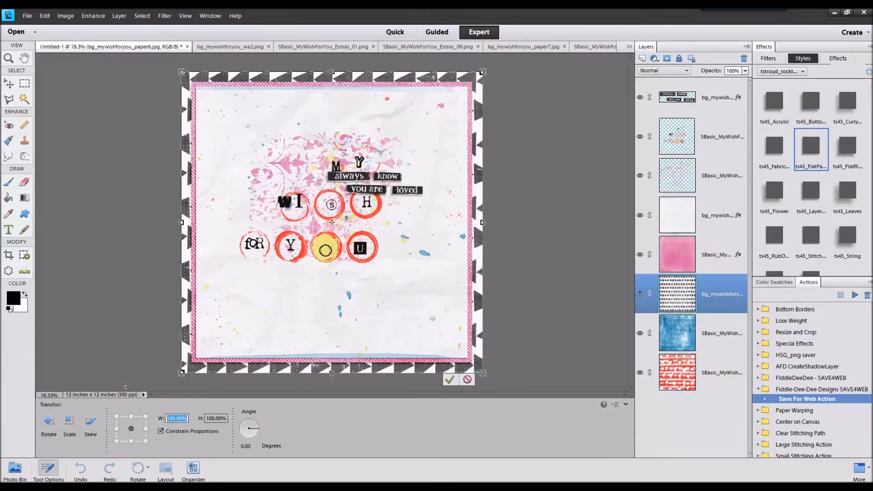
type("96")
left_click(444, 373)
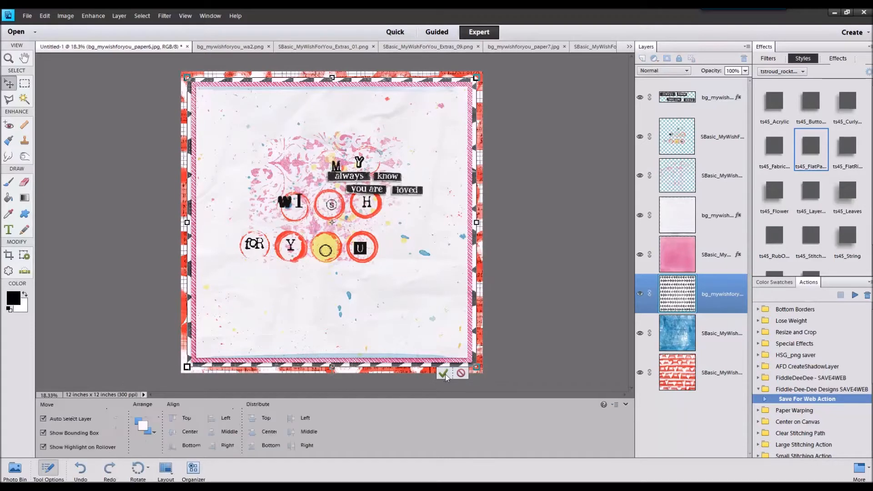
- Delete the blue paper layer
left_click(716, 332)
right_click(716, 334)
left_click(746, 192)
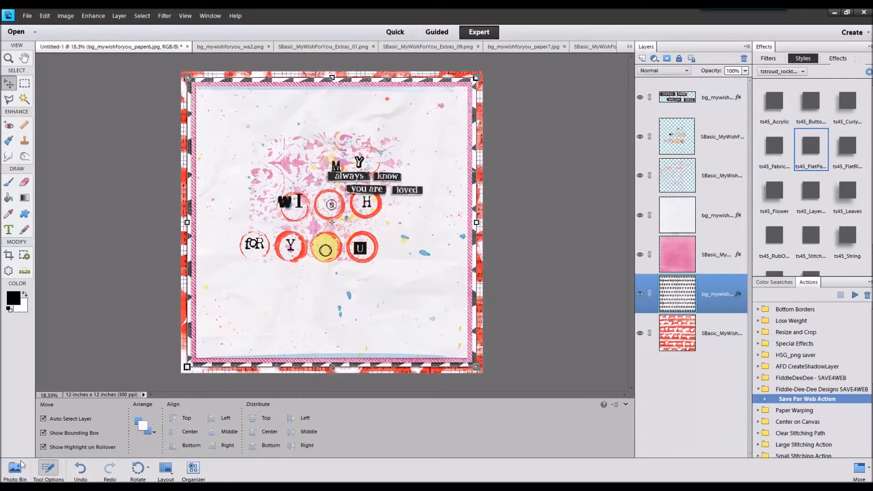
- Close the extra element files so only the page stays open, then bring up the BELIEVE brad
left_click(15, 467)
double_click(136, 420)
right_click(195, 426)
left_click(157, 341)
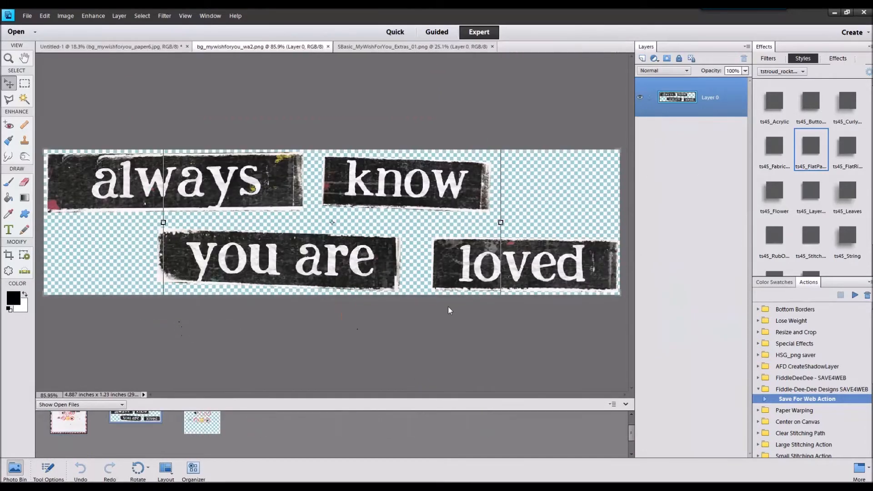
key("ctrl+w")
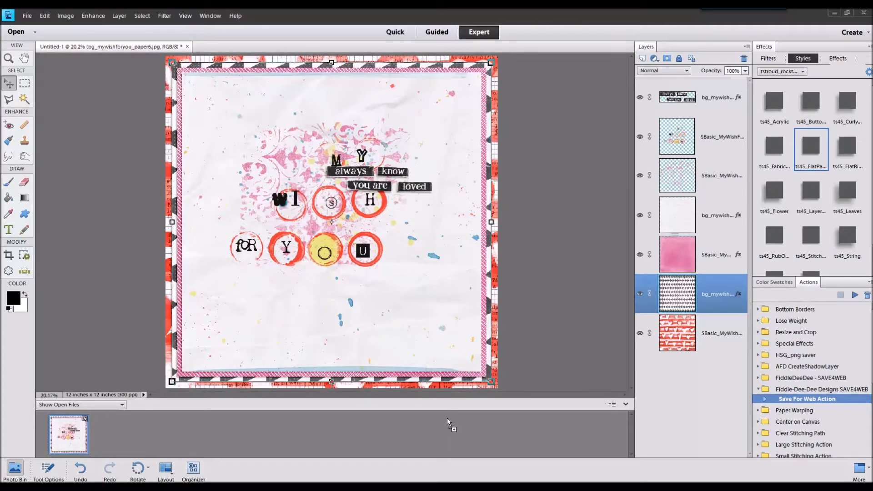
double_click(136, 435)
- Place the BELIEVE brad on the page beside the word art
left_click_drag(136, 434, 331, 221)
left_click_drag(677, 294, 677, 97)
mouse_move(331, 222)
left_mouse_down()
mouse_move(484, 354)
mouse_move(455, 354)
mouse_move(424, 177)
left_mouse_up()
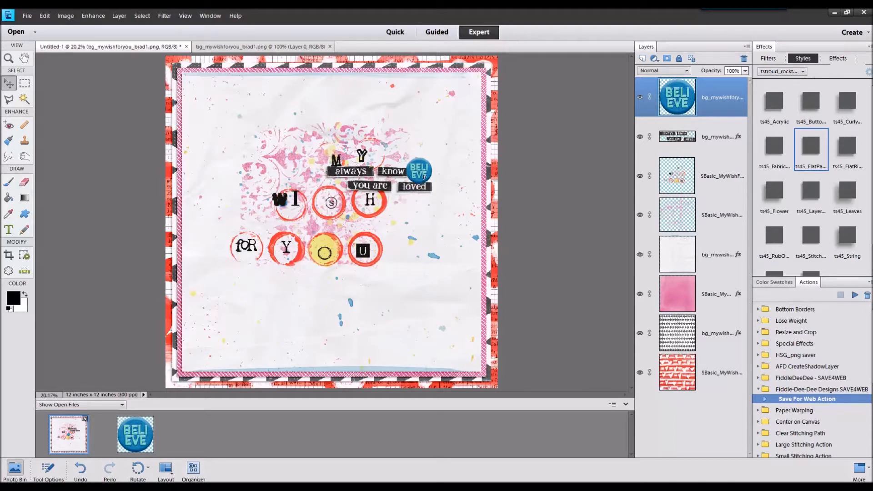
- Add confetti beneath the brad and position the dandelion at lower right below the letter circles
left_click_drag(677, 96, 677, 153)
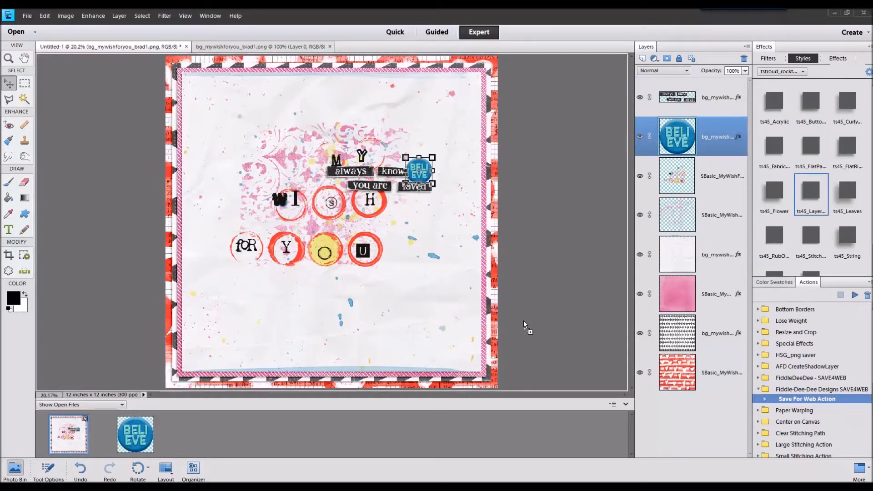
left_click(430, 189)
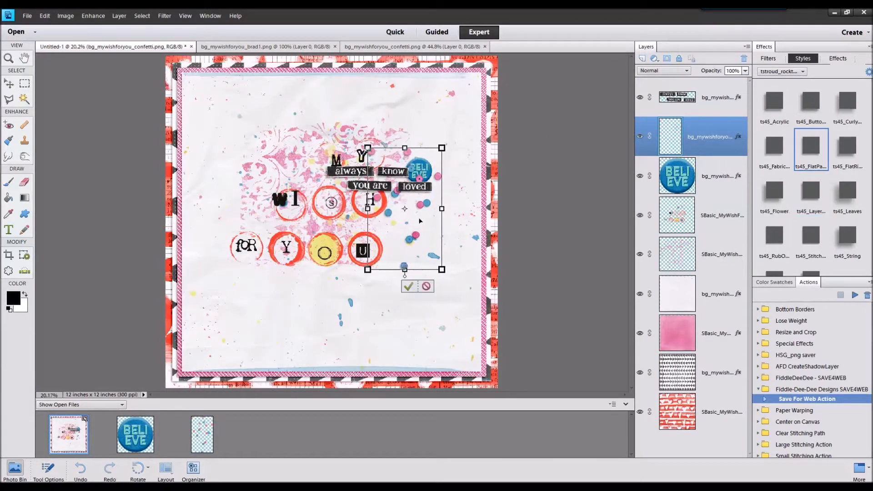
left_click_drag(703, 137, 703, 184)
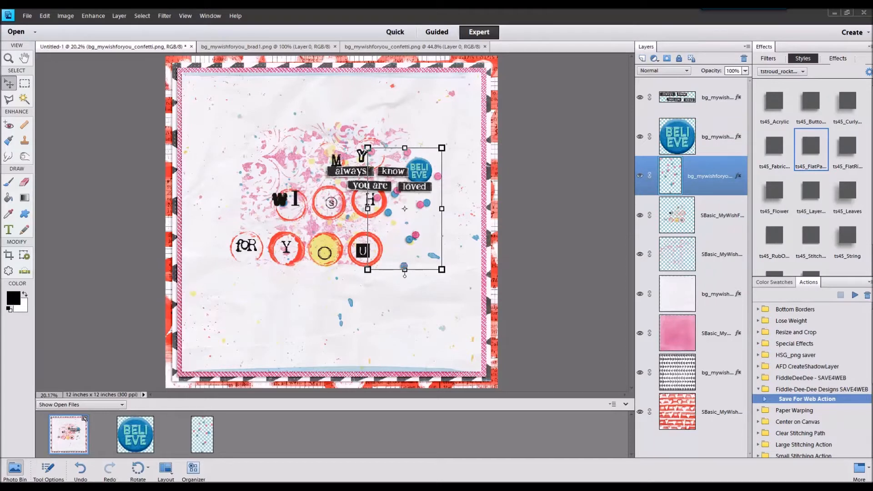
left_click_drag(331, 307, 422, 339)
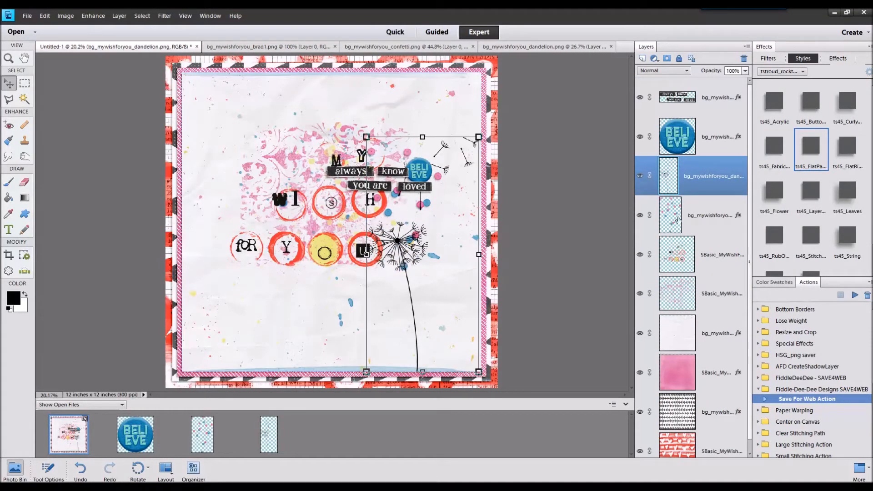
left_click_drag(703, 178, 703, 281)
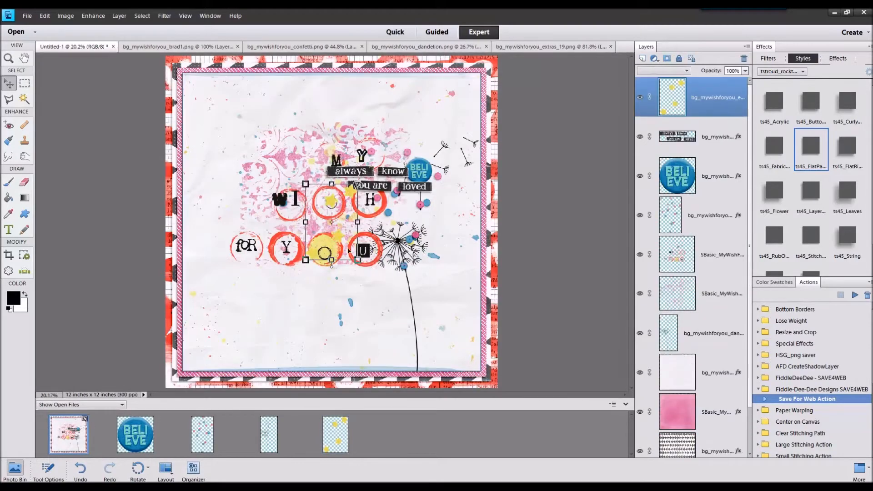
scroll(444, 295, "up", 6)
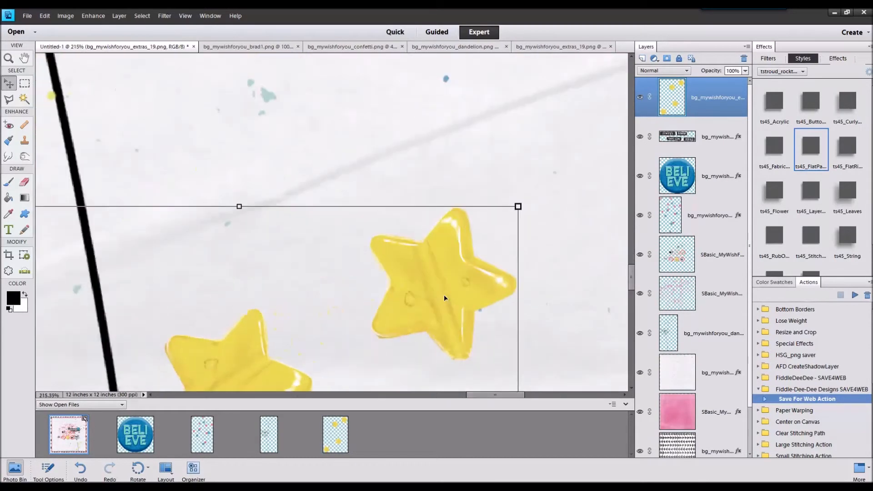
scroll(444, 295, "up", 1)
scroll(444, 295, "down", 8)
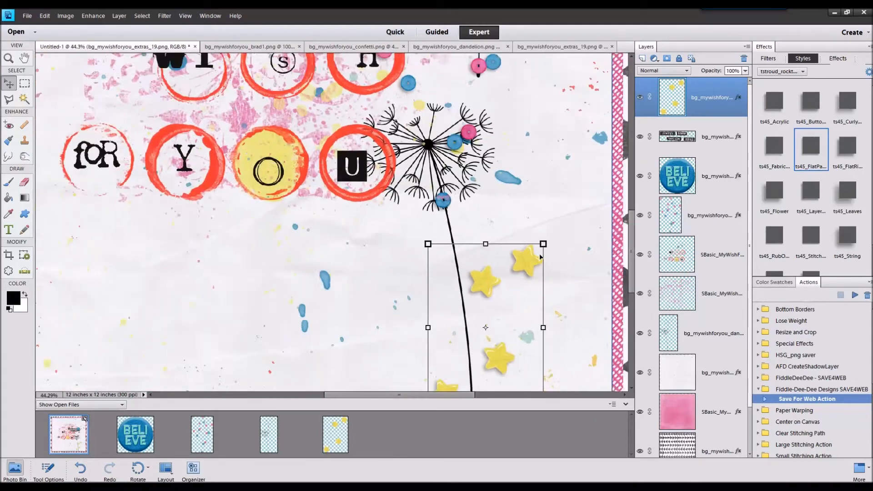
scroll(540, 256, "down", 5)
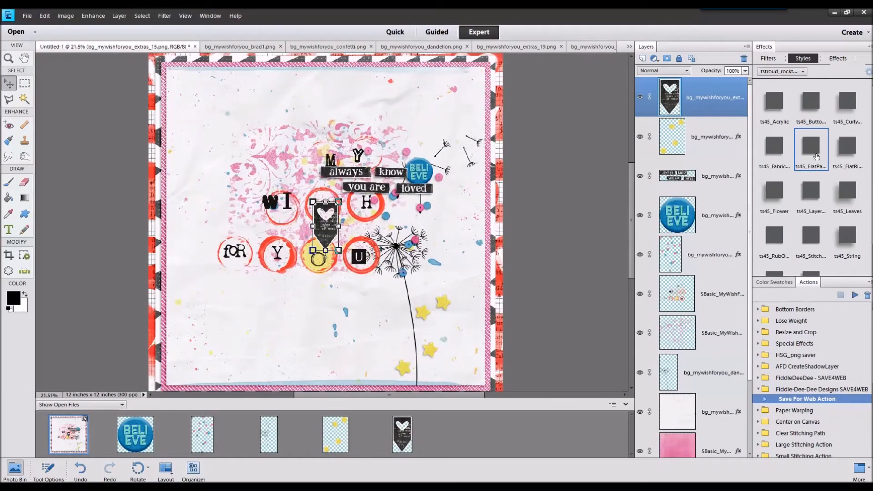
- Hang the black heart banner near the top-left corner and select the pink splatter
left_click_drag(324, 219, 203, 86)
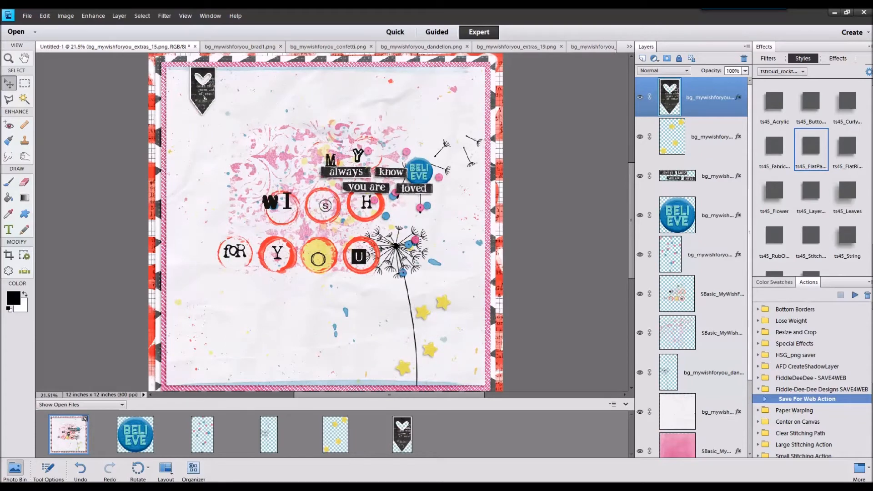
left_click(202, 90)
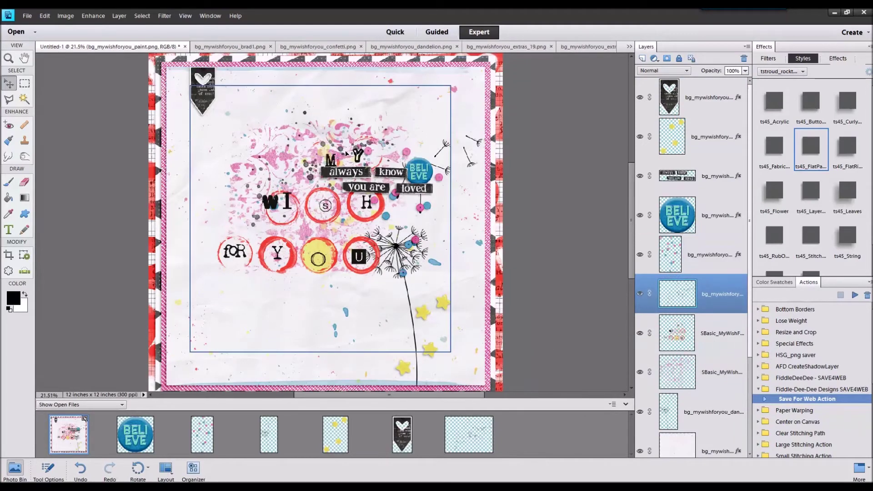
left_click(349, 153)
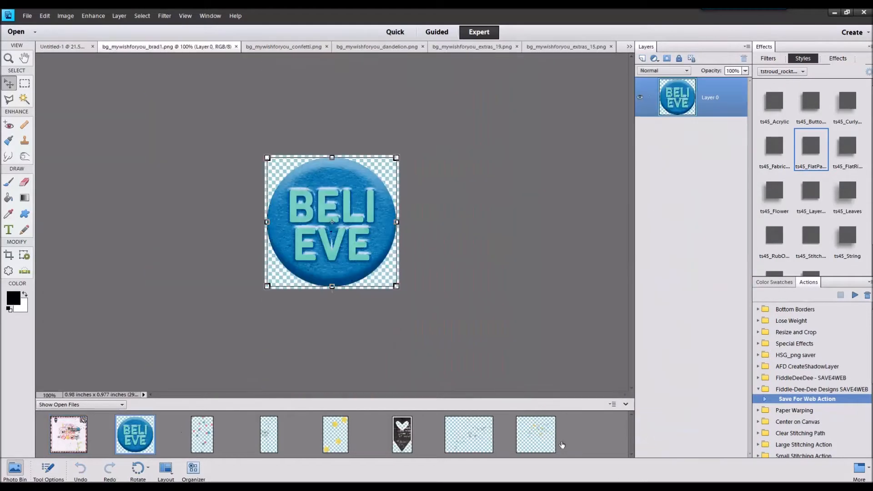
- Close the element files, then place a shrunken scribbly brush cluster at upper right behind the word art
left_click(560, 302)
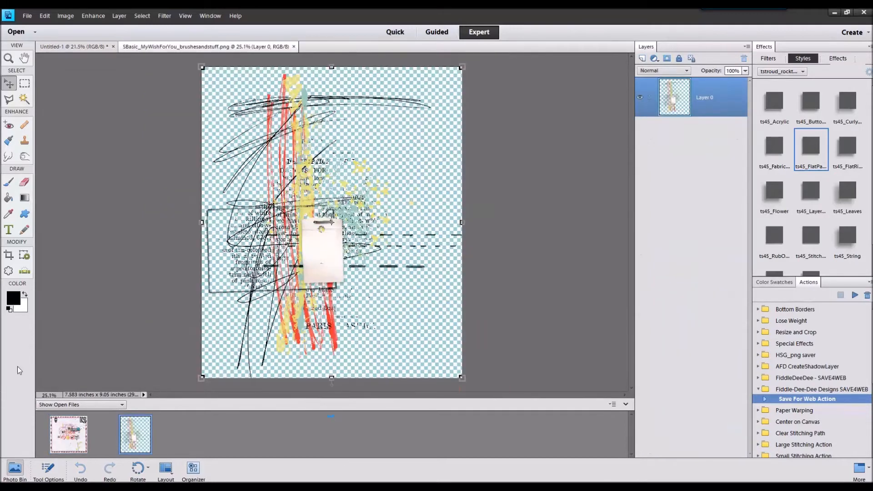
double_click(68, 435)
left_click_drag(135, 435, 328, 225)
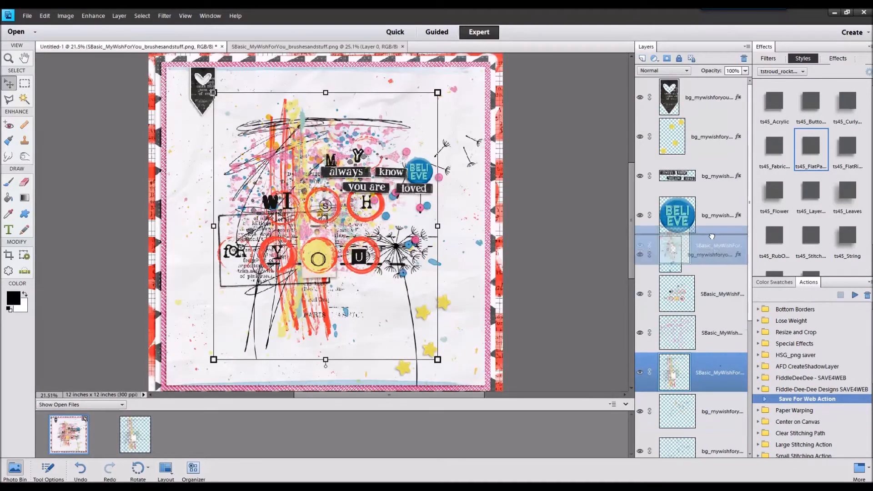
left_click_drag(437, 92, 297, 277)
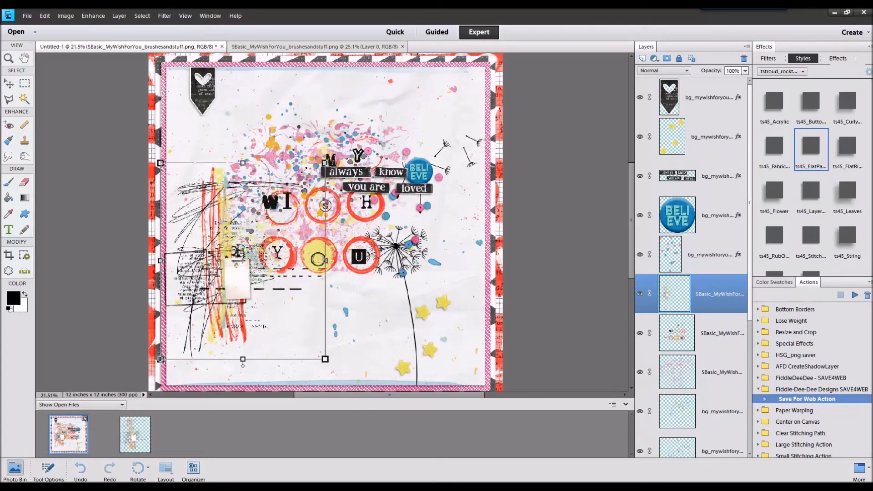
mouse_move(225, 235)
left_mouse_down()
mouse_move(452, 155)
mouse_move(440, 151)
left_mouse_up()
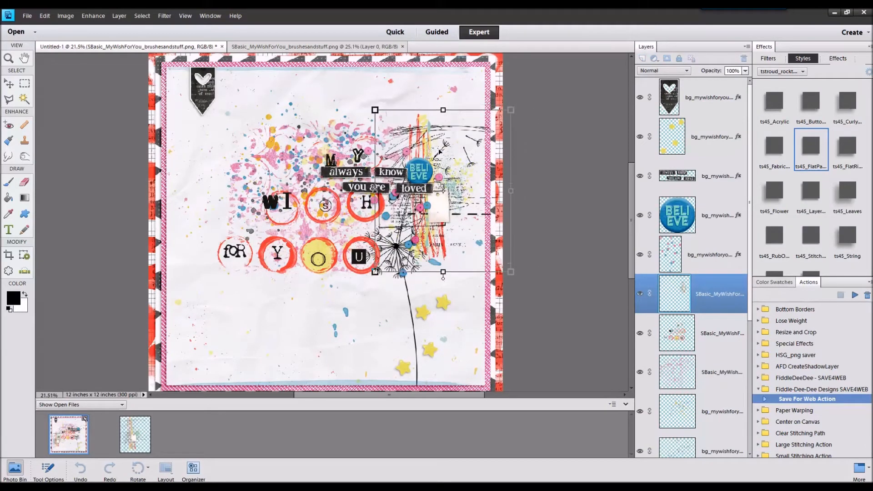
left_click(478, 280)
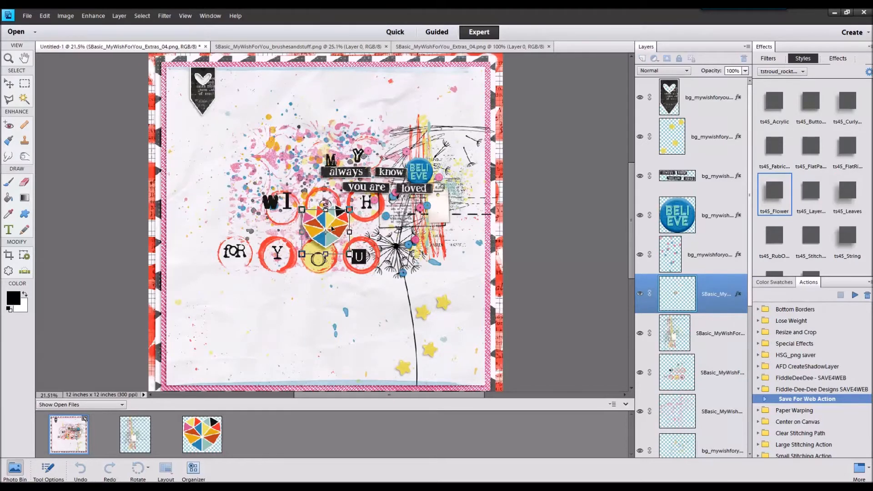
- Place the geometric heart on the O circle with the texture layer stacked below it
left_click_drag(372, 150, 341, 236)
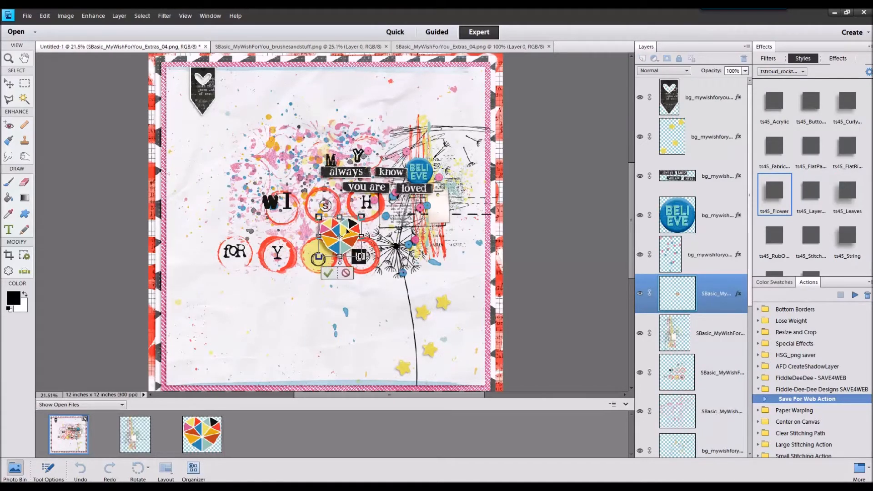
left_click(334, 273)
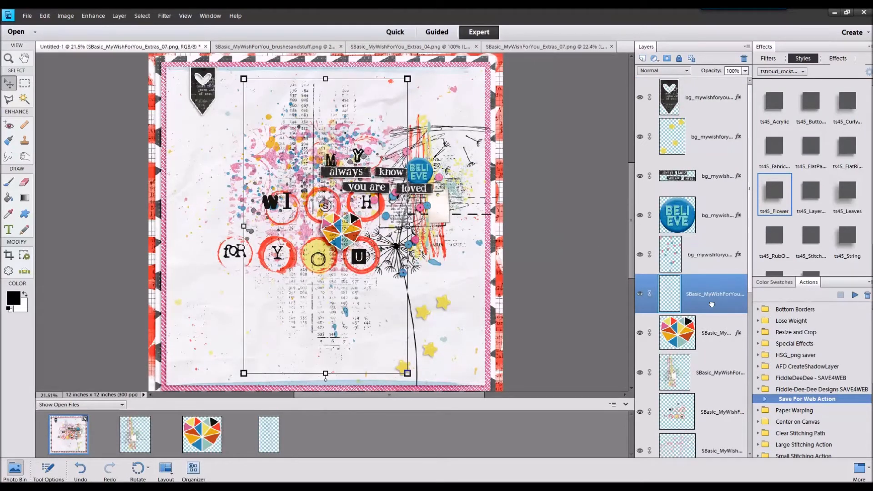
left_click_drag(712, 306, 727, 389)
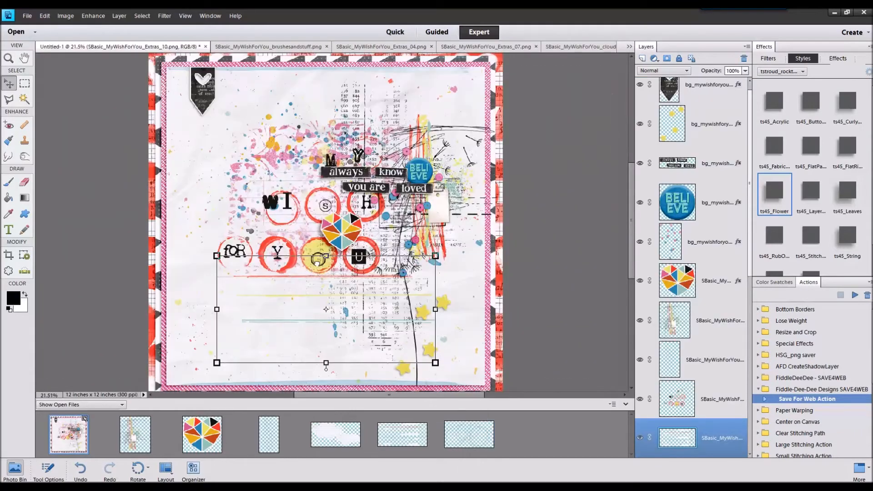
- Move the scribble cluster toward the upper left and give it a different shadow style
left_click_drag(323, 321, 333, 219)
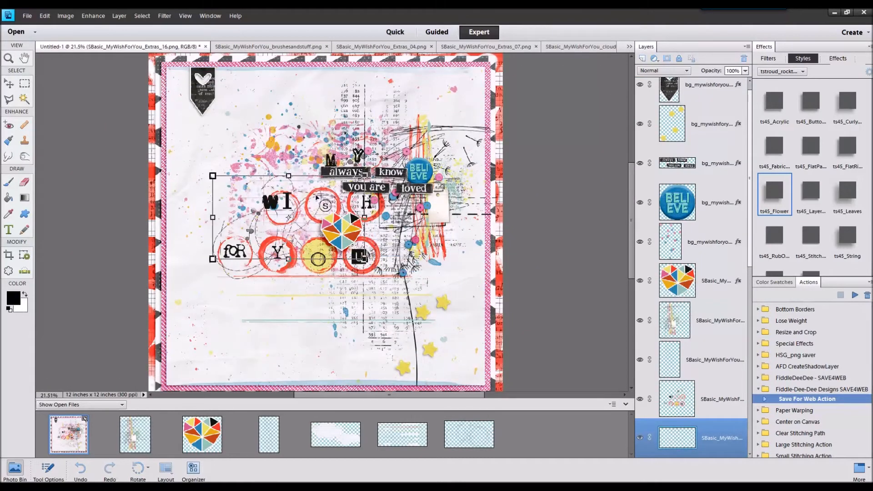
left_click(846, 194)
left_click(810, 238)
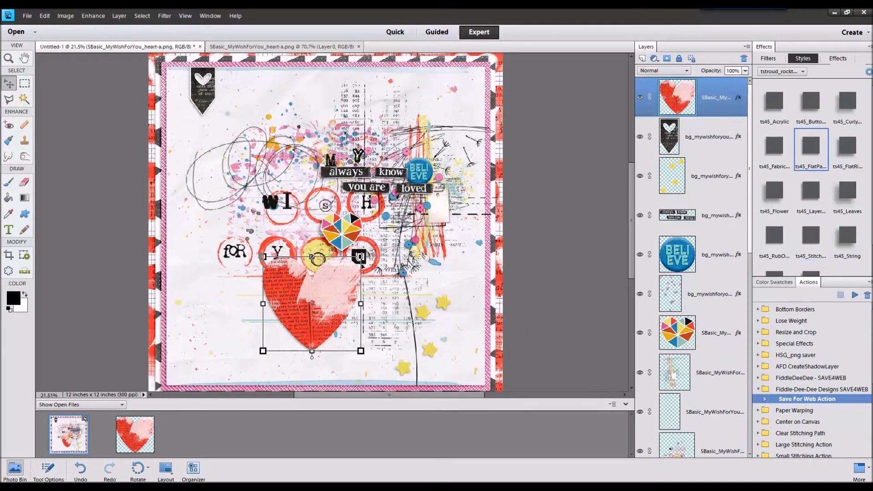
- Shrink the heart to the lower-right stars and drop it lower in the layer stack
mouse_move(322, 351)
left_mouse_down()
mouse_move(308, 342)
mouse_move(452, 331)
left_mouse_up()
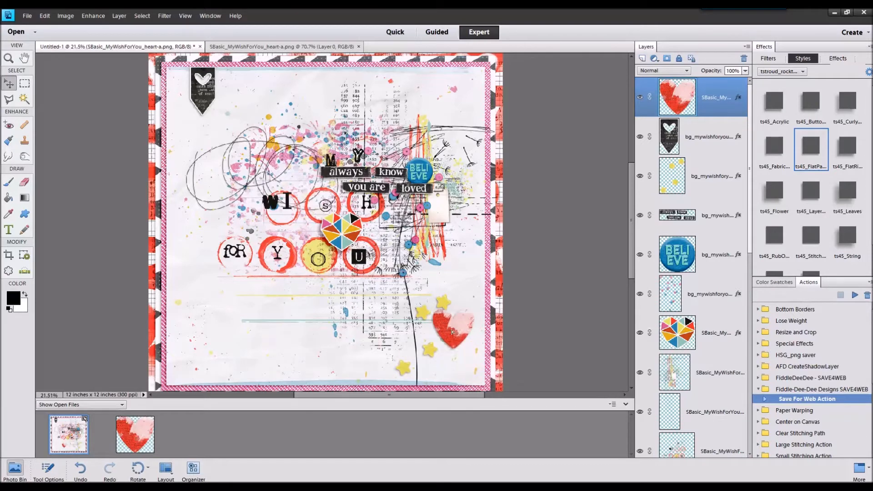
left_click_drag(720, 102, 720, 195)
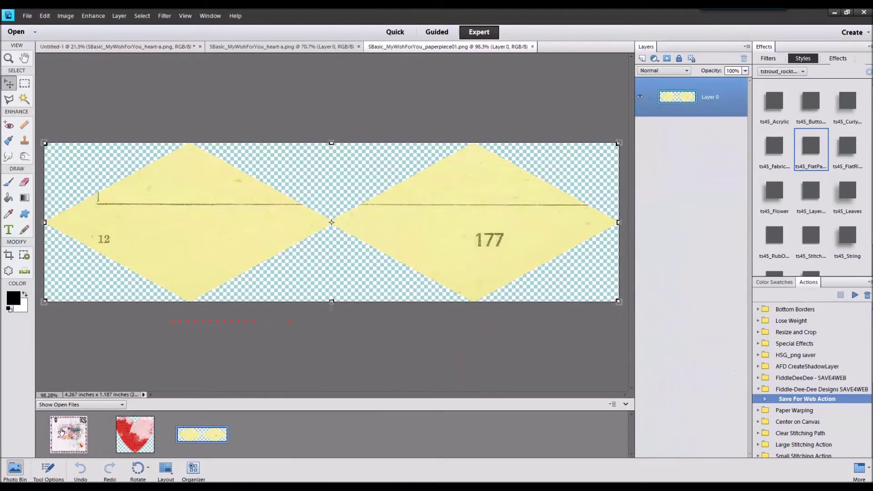
- Place the yellow paper strip at upper right behind the BELIEVE brad
left_click_drag(203, 435, 209, 303)
left_click_drag(326, 228, 437, 151)
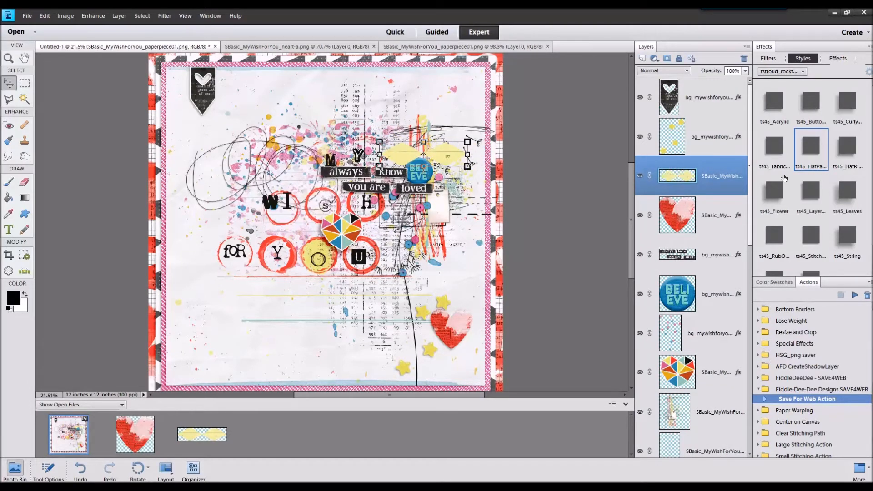
left_click_drag(732, 181, 685, 350)
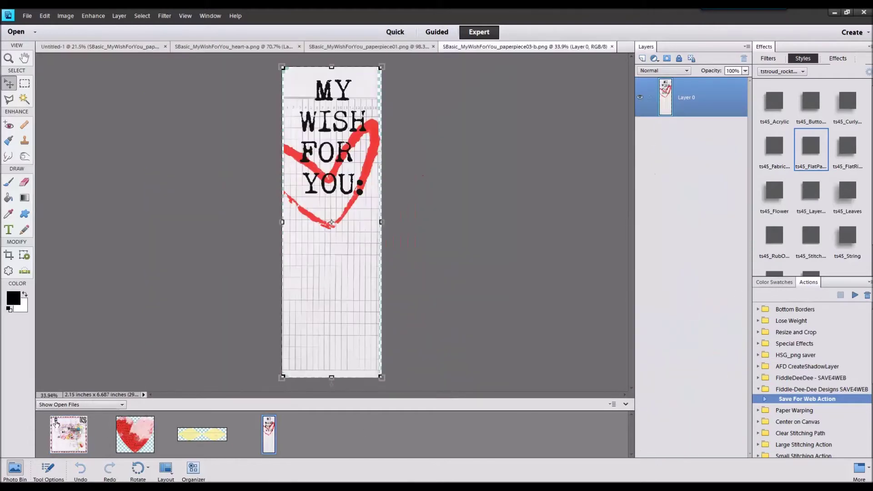
- Add the MY WISH FOR YOU card, resize it and commit its position beside the heart
left_click_drag(268, 434, 326, 226)
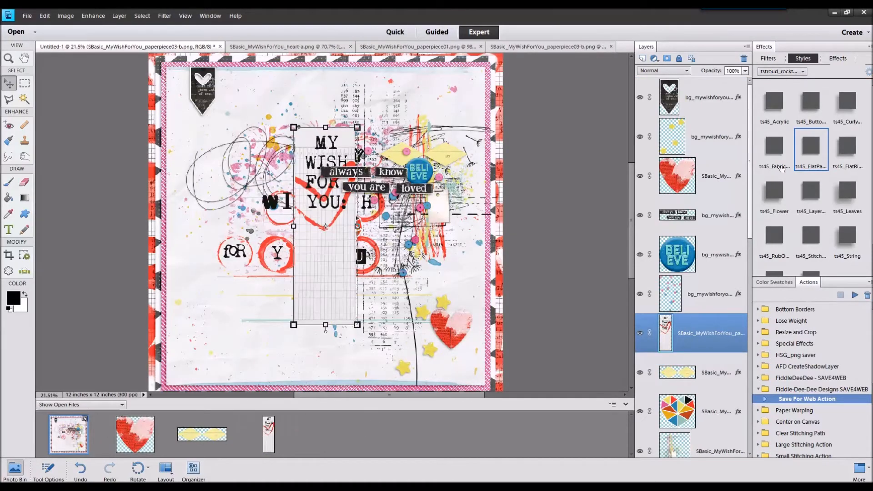
mouse_move(325, 273)
left_mouse_down()
mouse_move(191, 151)
mouse_move(474, 317)
mouse_move(483, 307)
left_mouse_up()
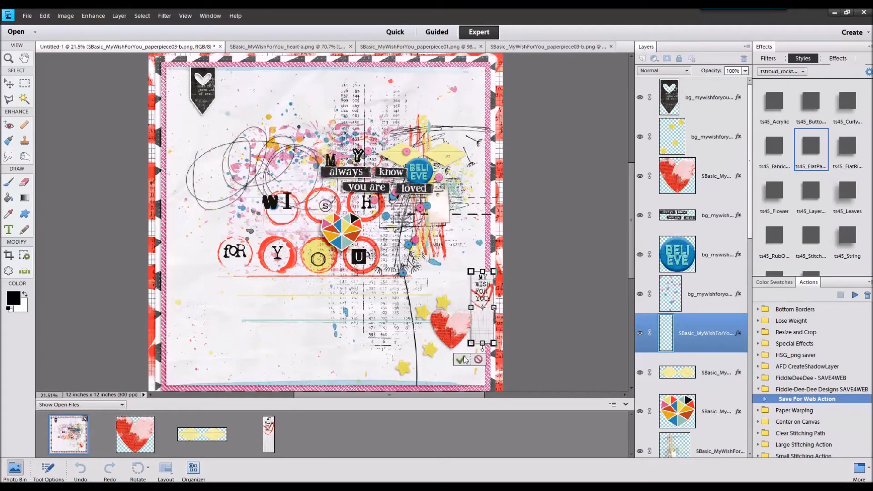
left_click(462, 359)
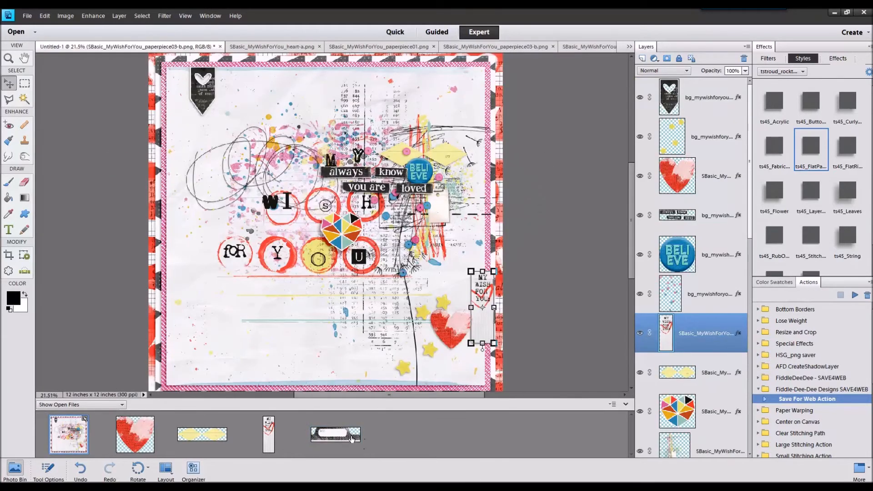
- Bring the black tab label to the front and settle it at lower right above the heart
left_click_drag(326, 226, 393, 115)
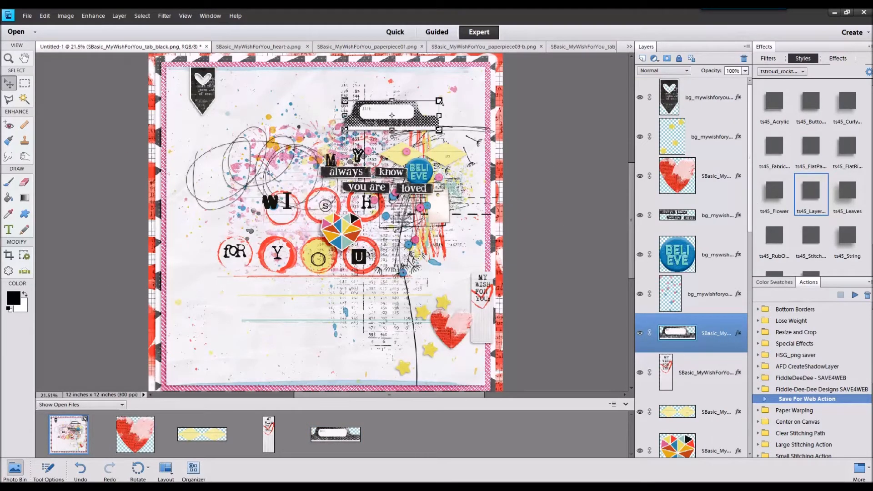
key("ctrl+shift+bracketright")
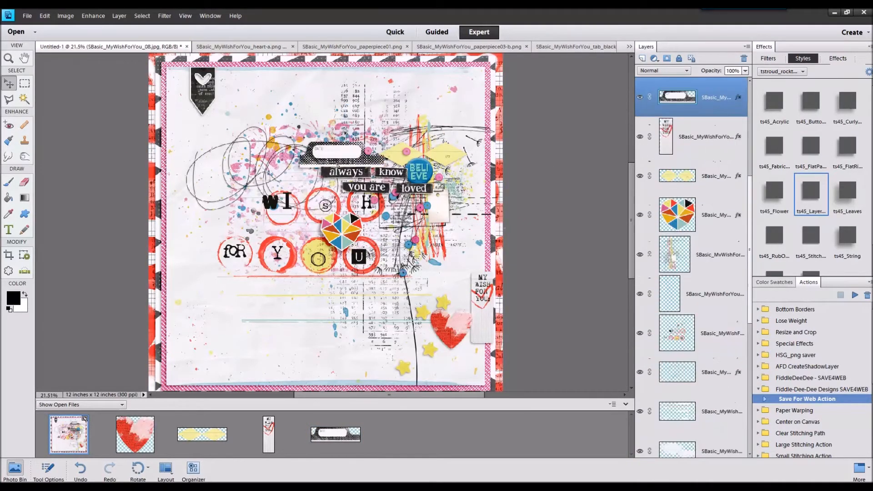
mouse_move(393, 115)
left_mouse_down()
mouse_move(440, 357)
mouse_move(397, 82)
mouse_move(423, 113)
left_mouse_up()
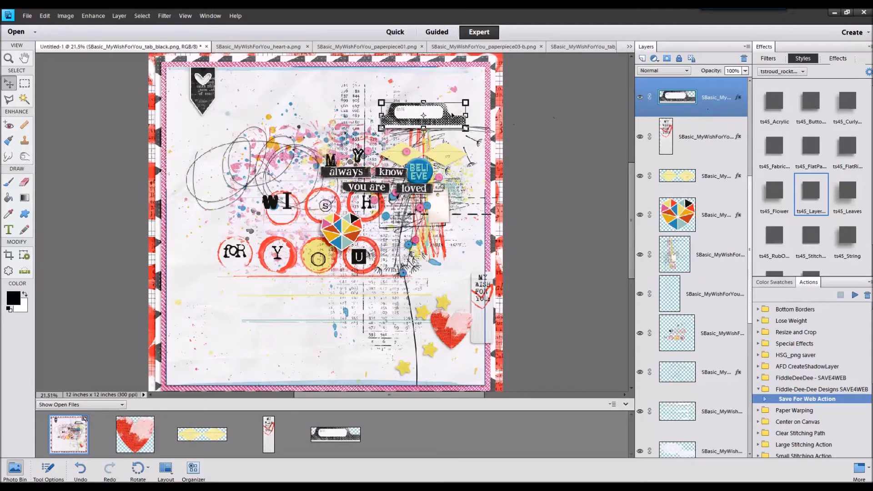
mouse_move(423, 116)
left_mouse_down()
mouse_move(401, 372)
mouse_move(437, 300)
mouse_move(404, 295)
left_mouse_up()
left_click(436, 333)
left_click_drag(432, 349, 442, 316)
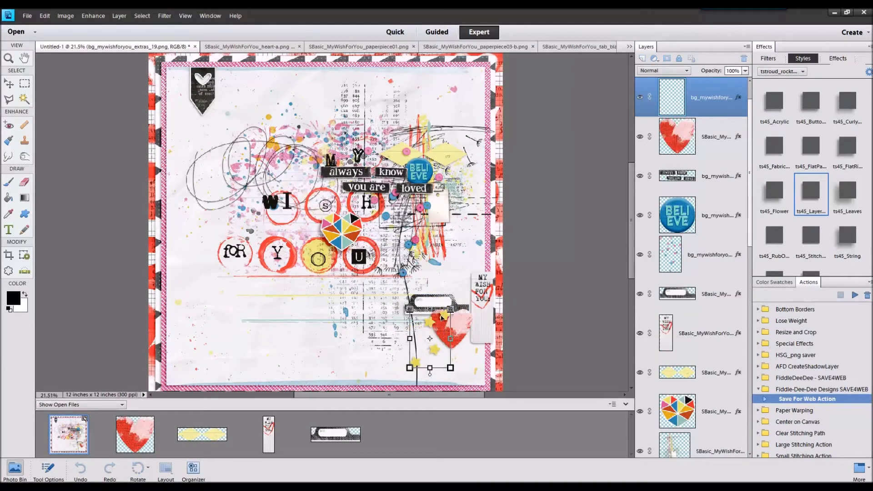
left_click(418, 384)
left_click(437, 300)
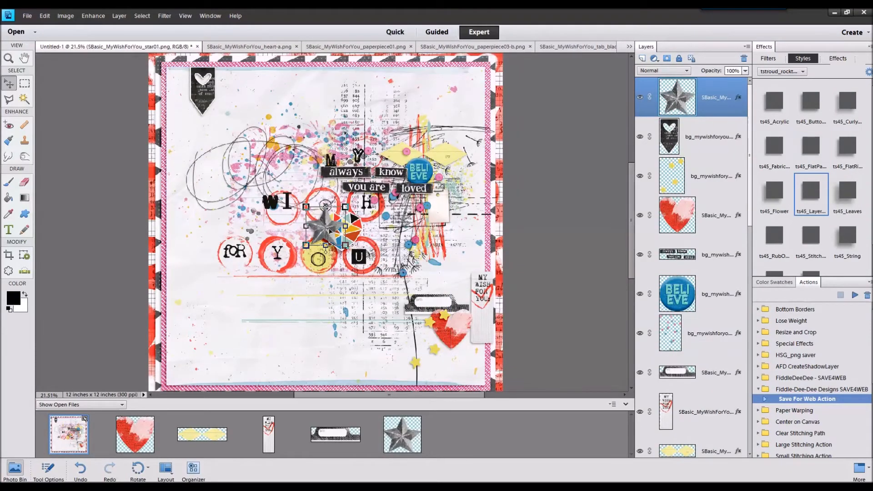
- Shrink the silver star and place it beside the black tab label
left_click_drag(343, 206, 330, 221)
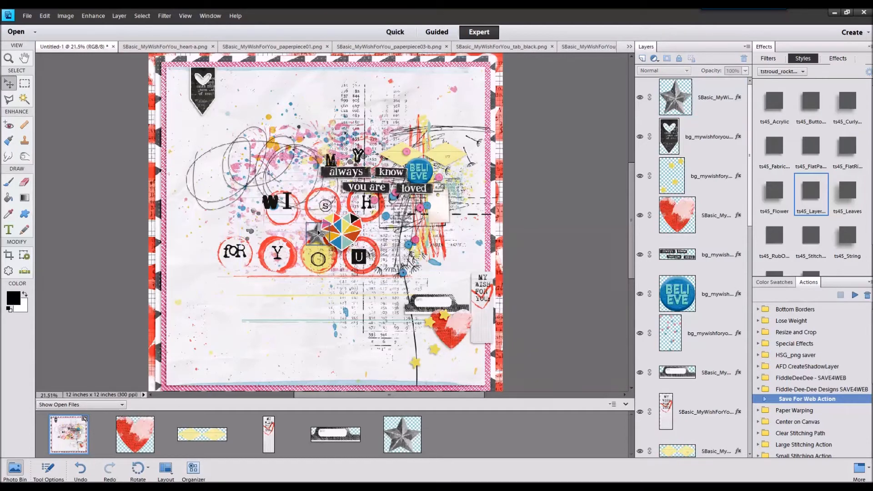
left_click_drag(314, 262, 464, 301)
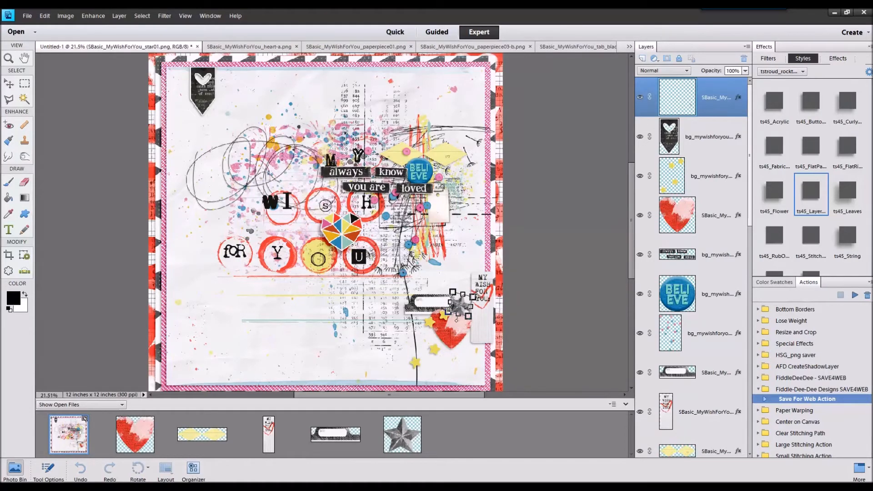
left_click(438, 325)
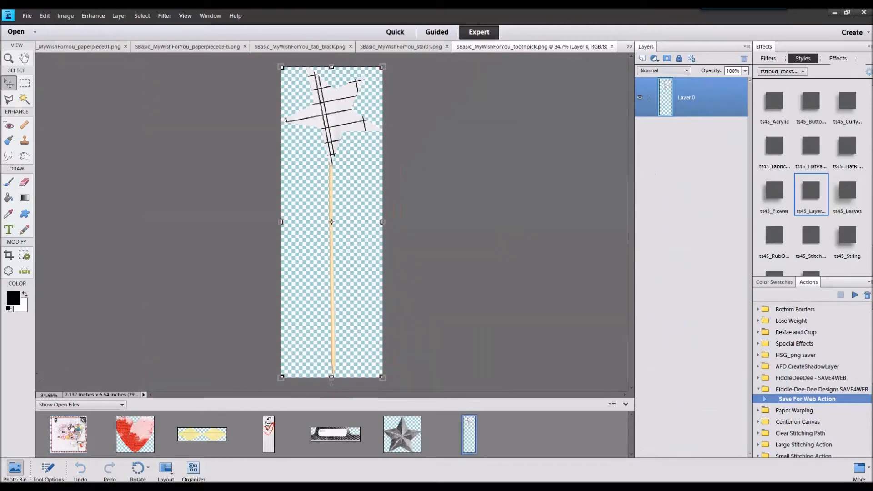
- Add the toothpick flag behind the heart with a shadow style, stacked below the BELIEVE badge
double_click(70, 434)
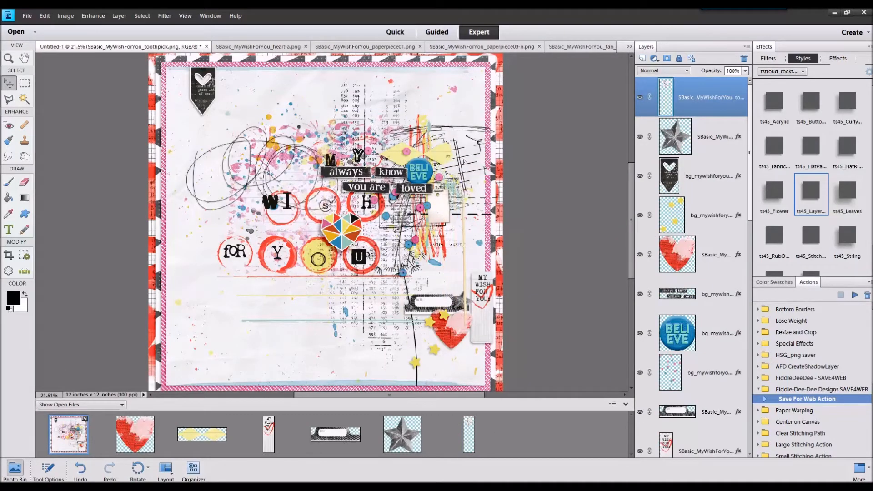
left_click_drag(464, 161, 467, 258)
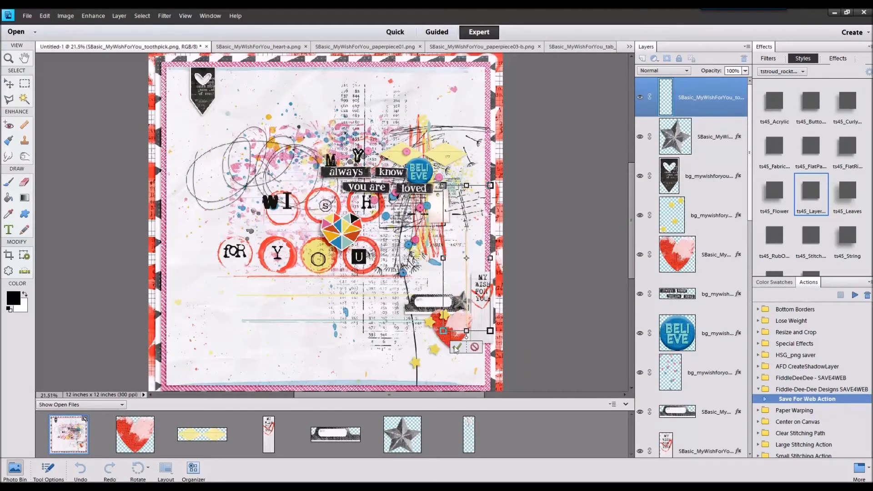
left_click(456, 347)
double_click(816, 198)
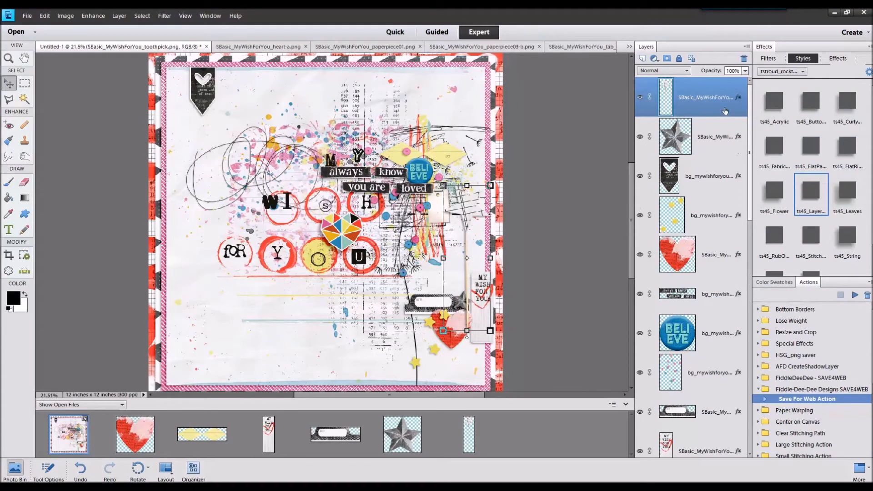
left_click_drag(710, 99, 710, 321)
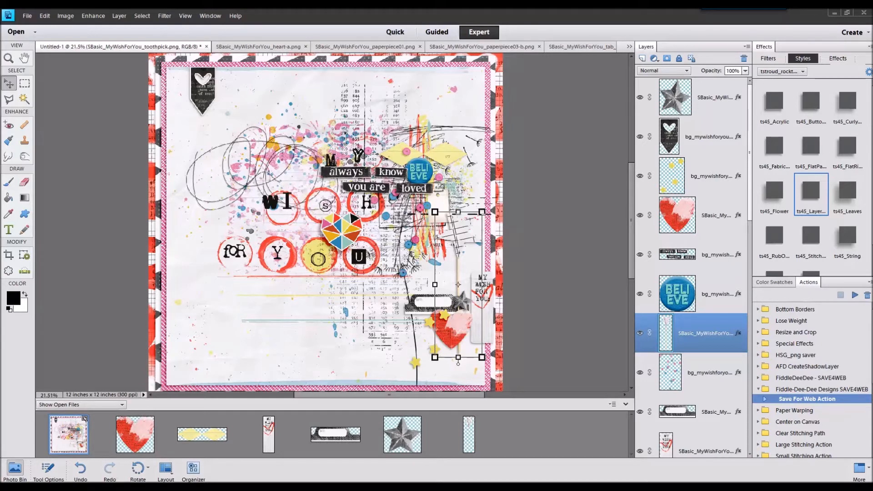
- Open stitch.png and close the other element files from the Photo Bin
double_click(536, 433)
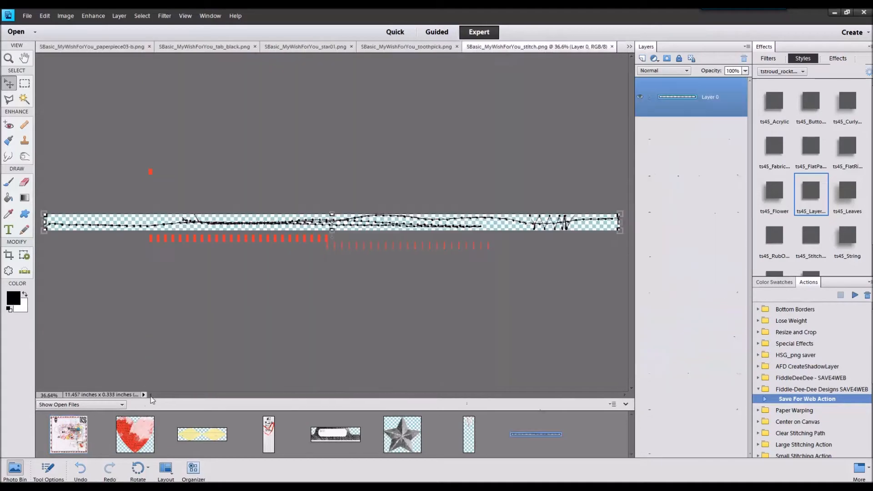
double_click(68, 434)
right_click(469, 434)
double_click(68, 434)
double_click(135, 434)
double_click(135, 434)
right_click(469, 434)
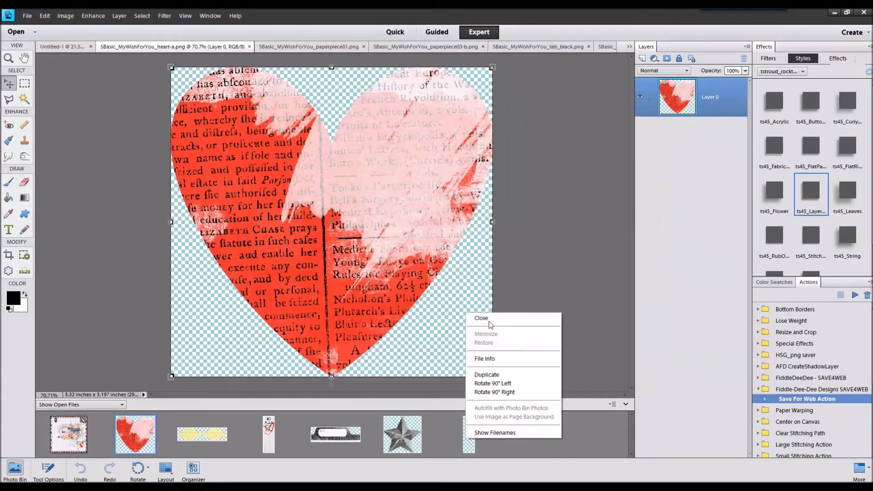
left_click(484, 385)
key("ctrl+w")
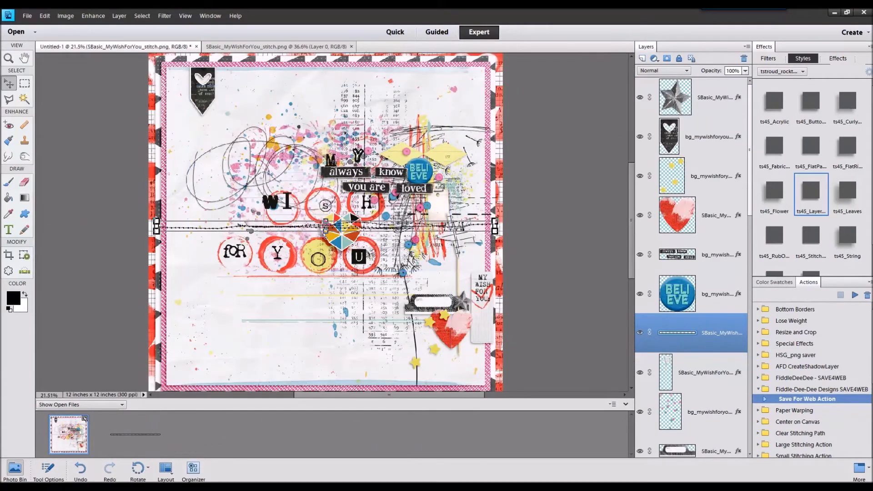
- Run the stitch line along the top border, raised in the stack with the Stitch style
left_click_drag(411, 92, 405, 68)
left_click_drag(717, 332, 702, 120)
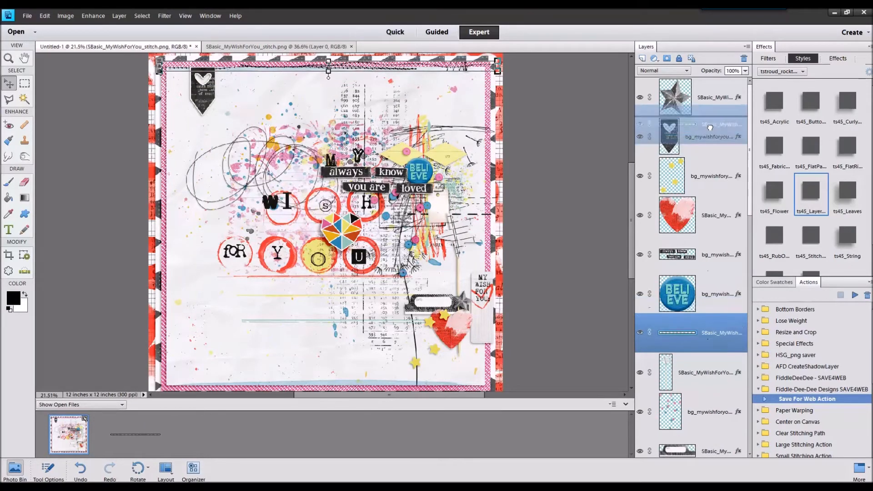
left_click(810, 236)
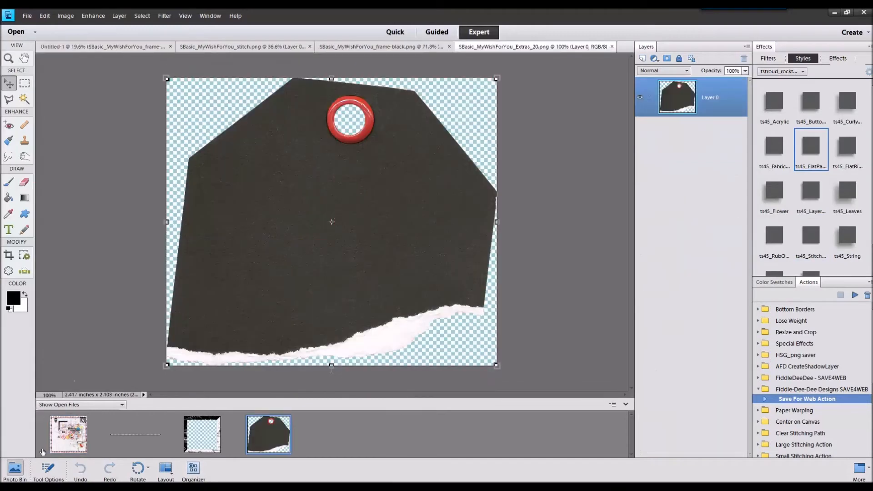
- Add the black eyelet tag to the lower right and reorder it lower in the stack
mouse_move(260, 425)
left_mouse_down()
mouse_move(331, 222)
mouse_move(432, 272)
left_mouse_up()
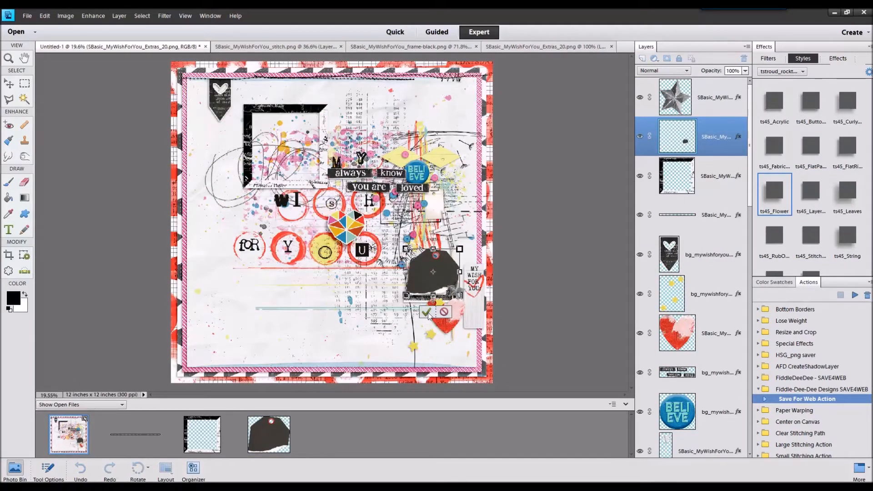
mouse_move(677, 137)
left_mouse_down()
mouse_move(710, 63)
mouse_move(689, 355)
left_mouse_up()
scroll(562, 337, "up", 1)
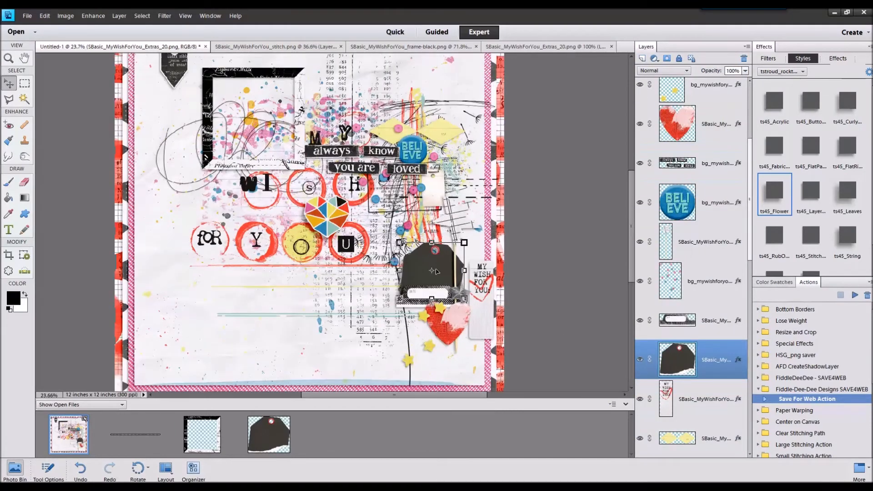
left_click_drag(438, 287, 438, 289)
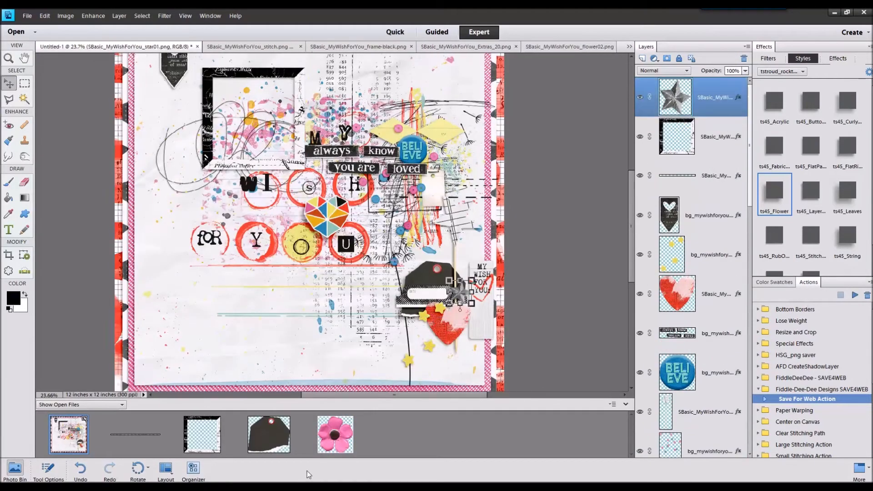
- Place the pink flower with the ts45_Flower style beside the red heart and zoom out
left_click_drag(335, 434, 307, 212)
left_click(778, 198)
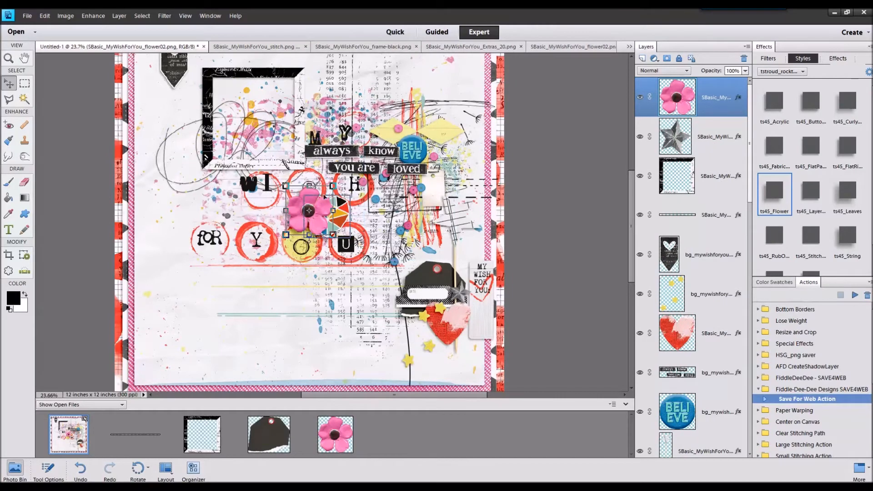
left_click_drag(297, 225, 469, 346)
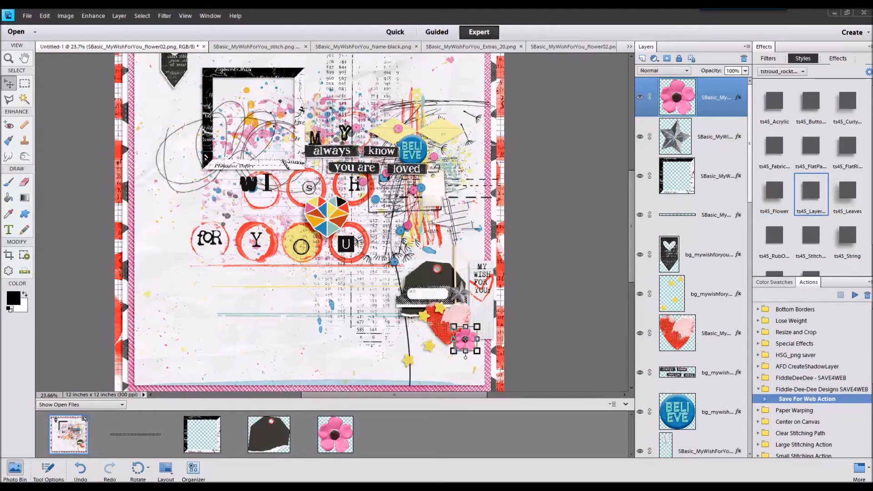
key("ctrl+minus")
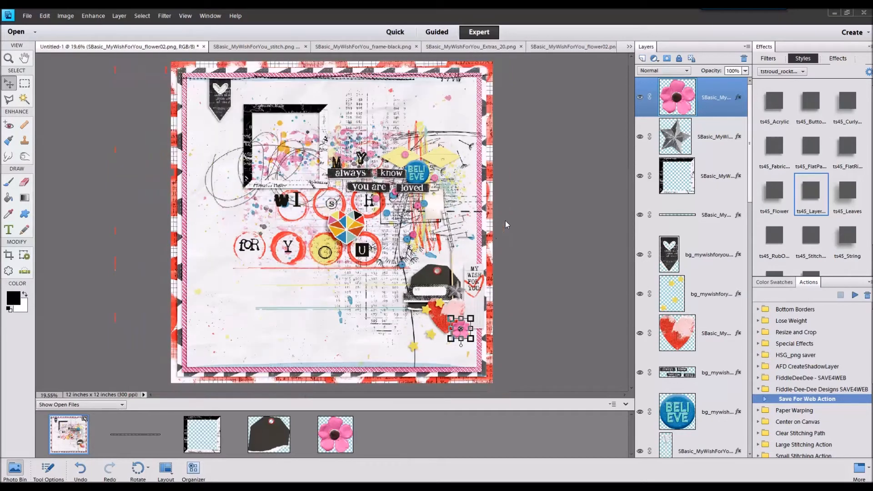
- Open the white mesh flower and place it at the upper left of the page
key("ctrl+o")
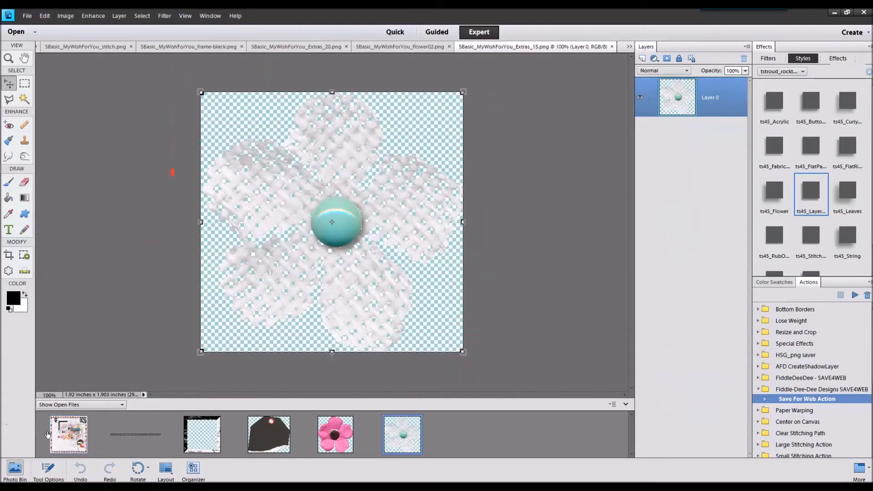
left_click_drag(332, 222, 332, 236)
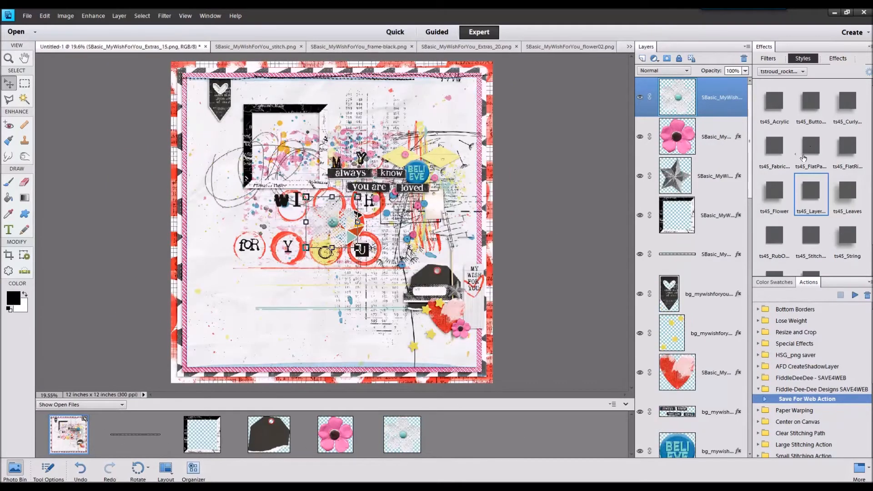
mouse_move(332, 226)
left_mouse_down()
mouse_move(233, 151)
mouse_move(237, 141)
left_mouse_up()
left_click(214, 177)
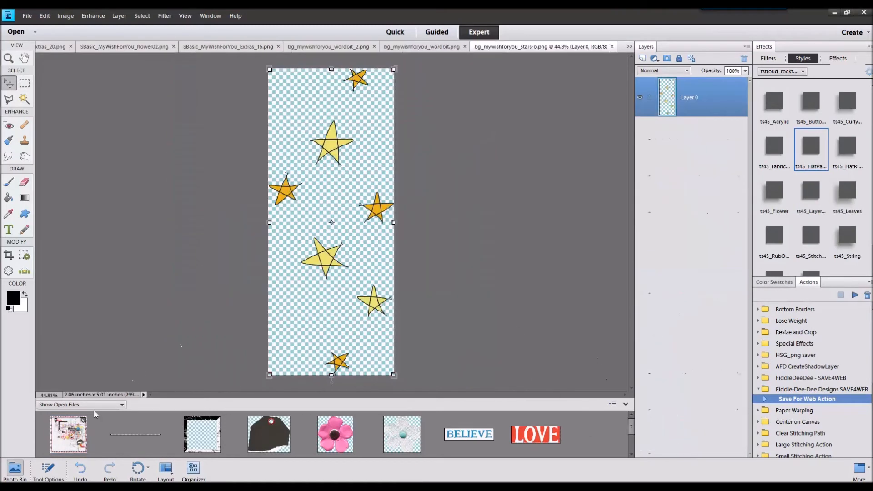
- Close the stitch file from the Photo Bin
right_click(575, 437)
left_click(578, 319)
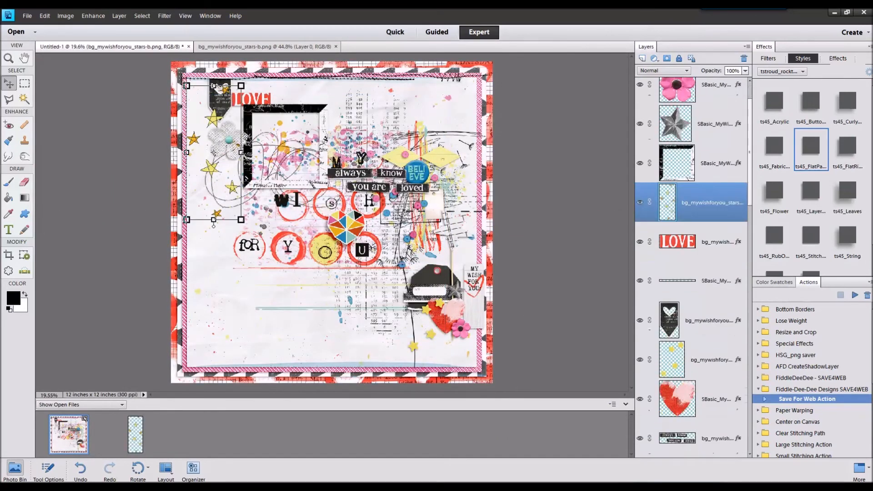
scroll(624, 271, "down", 5)
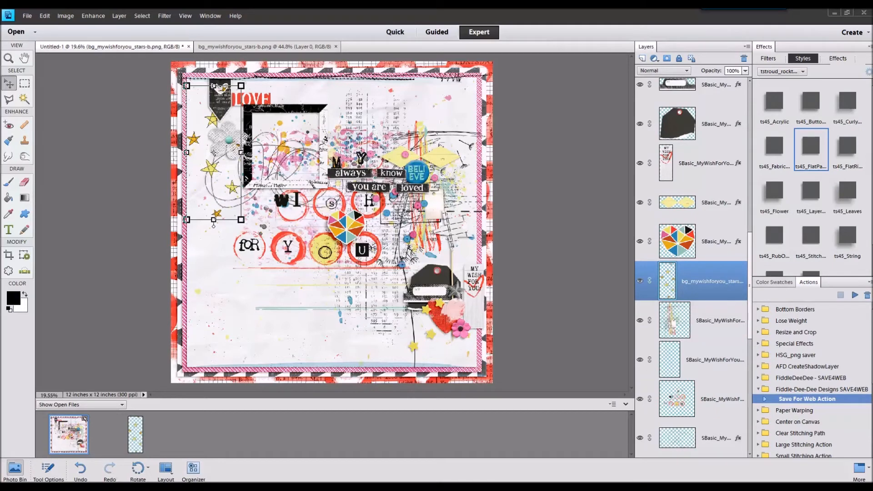
scroll(722, 205, "up", 5)
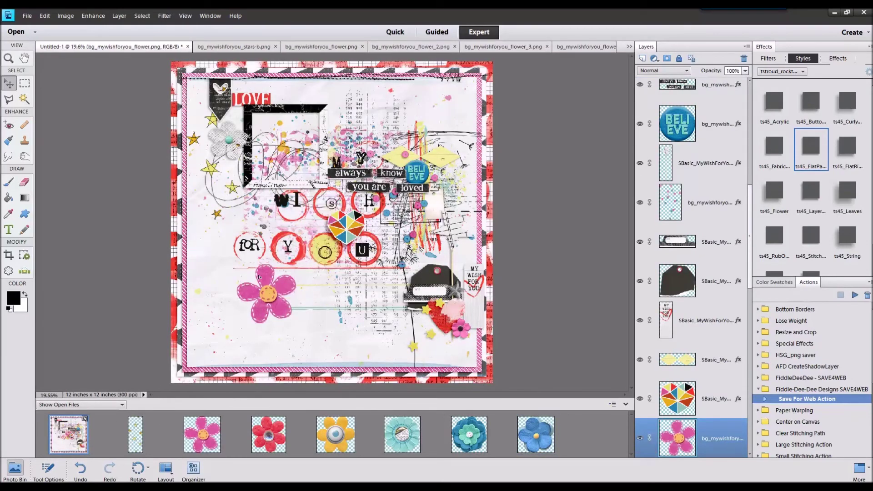
- Add the flower PNGs to the page and close every file except the layout
right_click(259, 277)
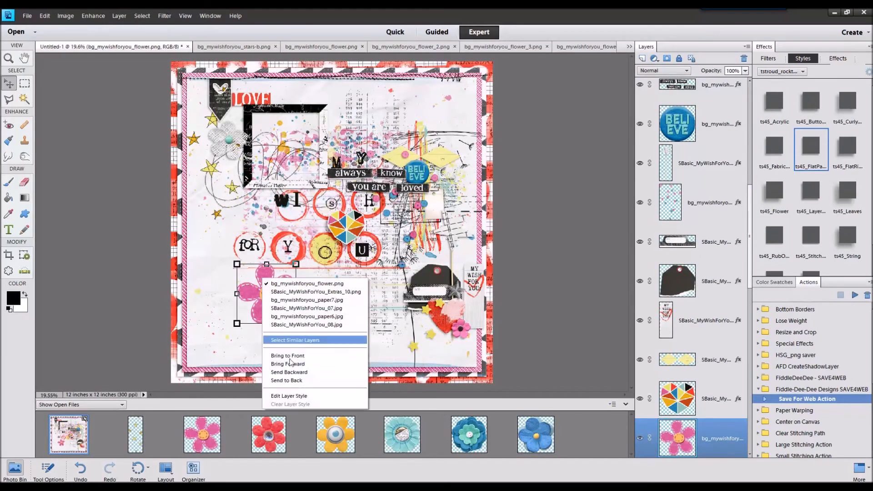
left_click(287, 352)
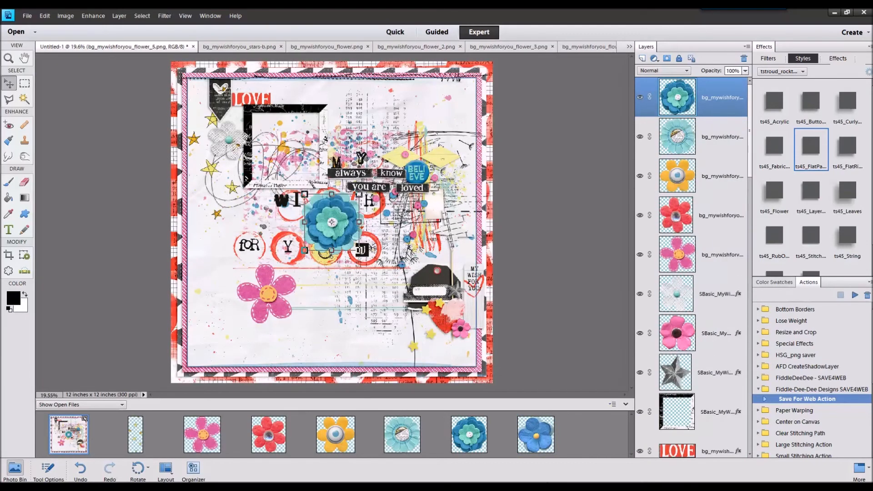
double_click(135, 436)
right_click(528, 443)
left_click(548, 342)
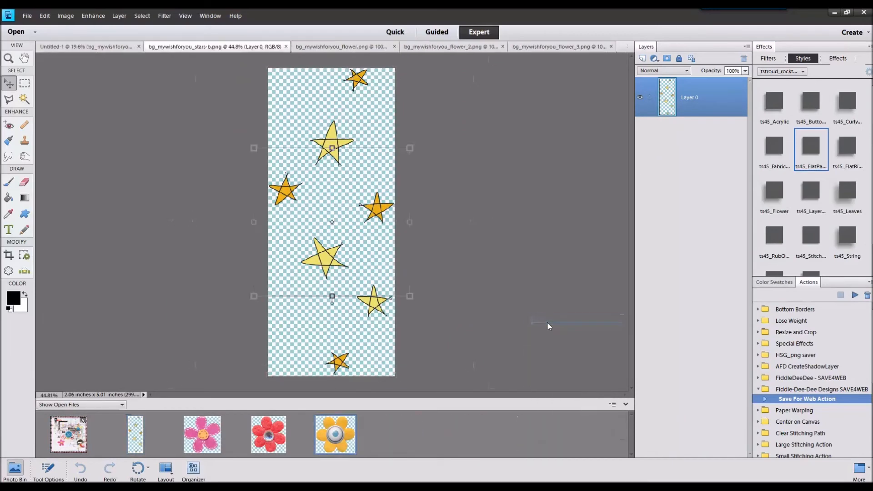
- Apply the ts45_Flower style and move the blue and red flowers up near the stars
left_click(784, 200)
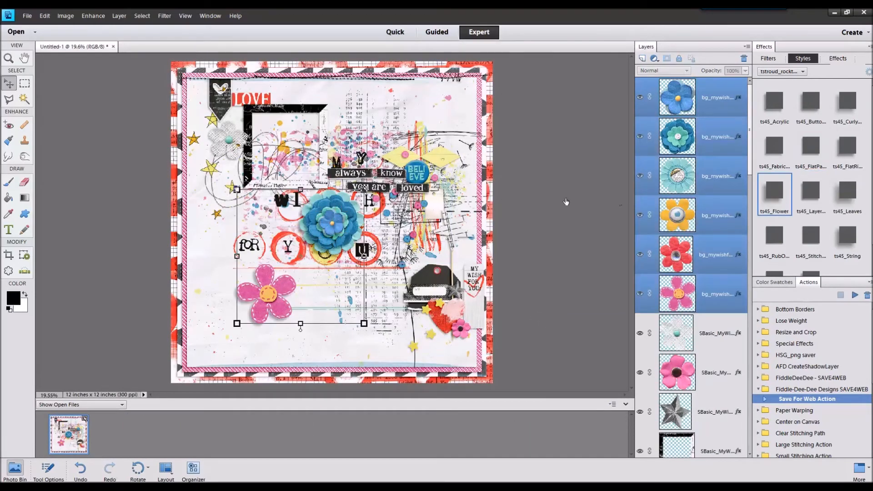
left_click(670, 372, "shift")
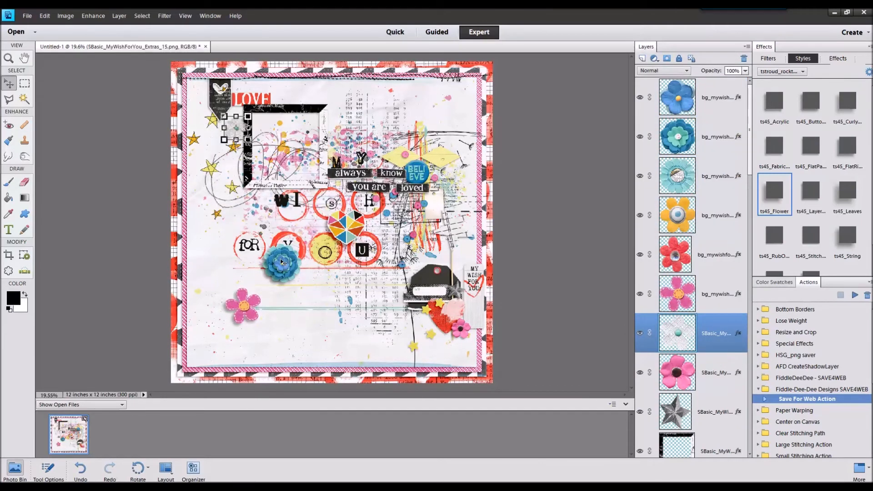
left_click(678, 97)
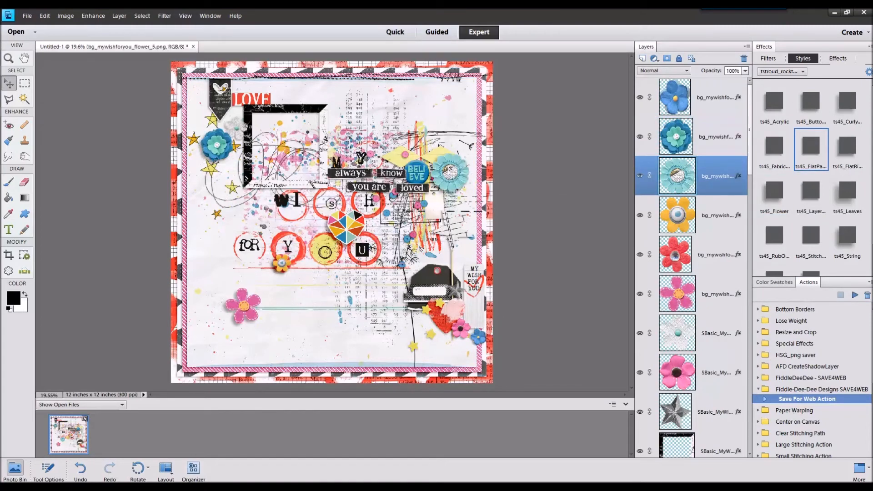
left_click_drag(472, 225, 461, 181)
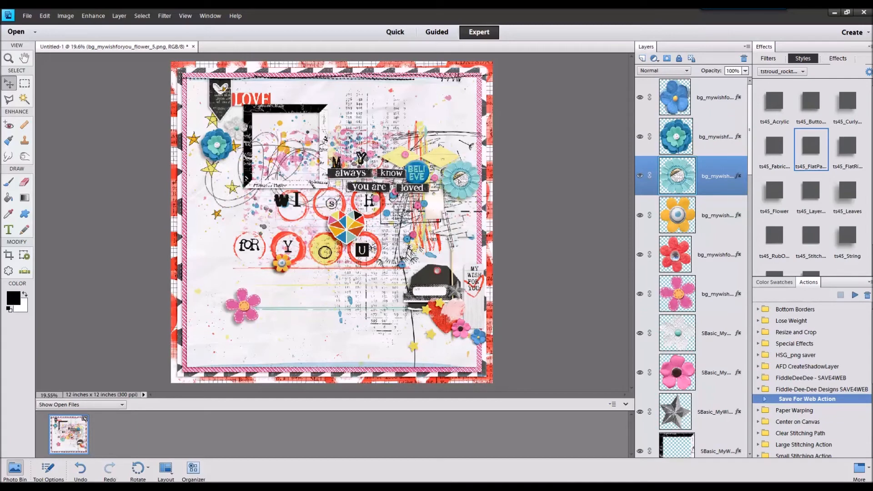
left_click(283, 264)
left_click(207, 157)
left_click_drag(199, 153, 198, 118)
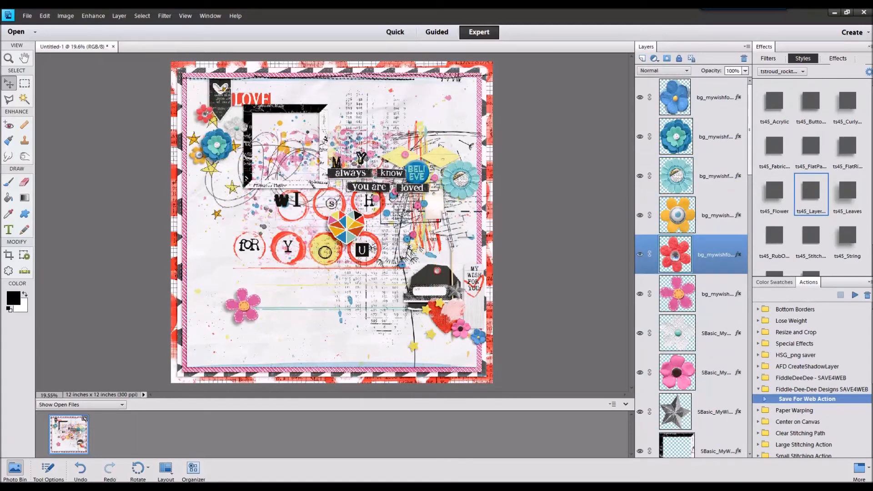
- Move the pink and teal flowers into a cluster beside the BELIEVE circle
left_click_drag(242, 307, 477, 195)
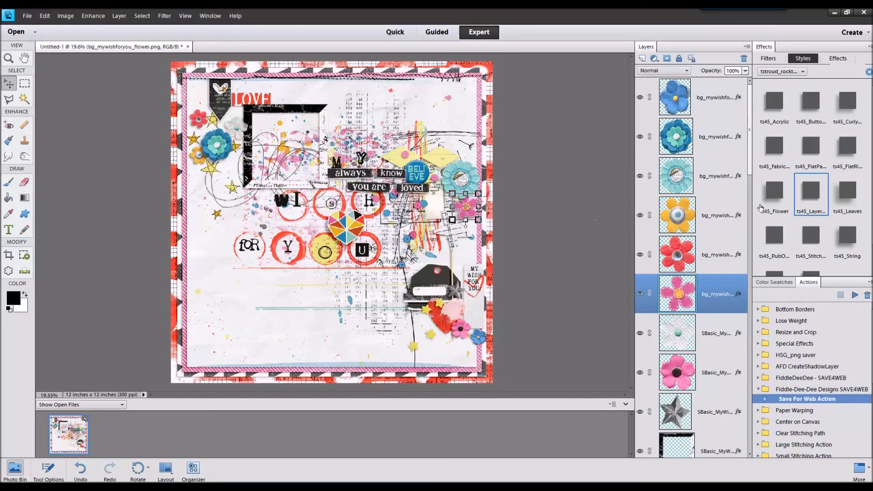
left_click_drag(464, 208, 463, 145)
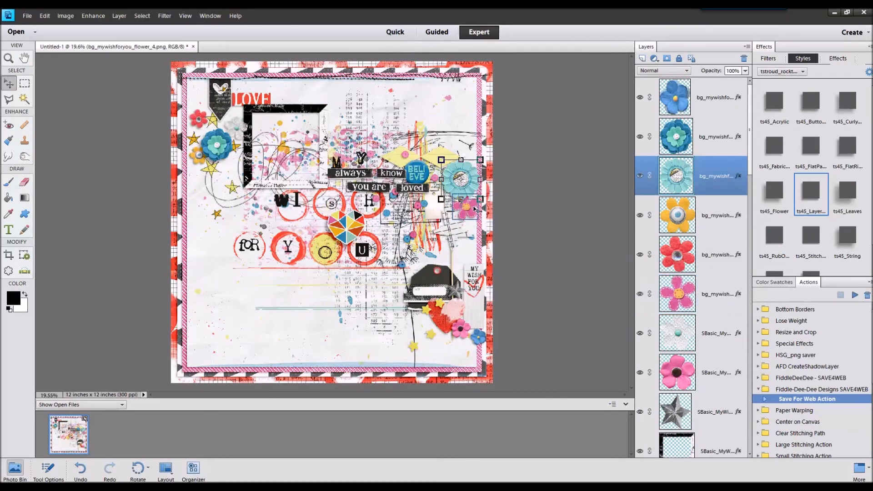
left_click_drag(454, 175, 464, 179)
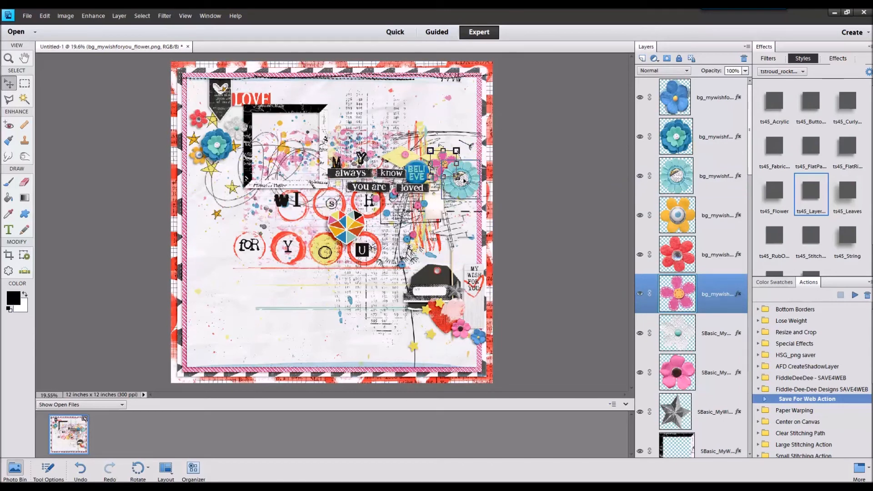
left_click(517, 159)
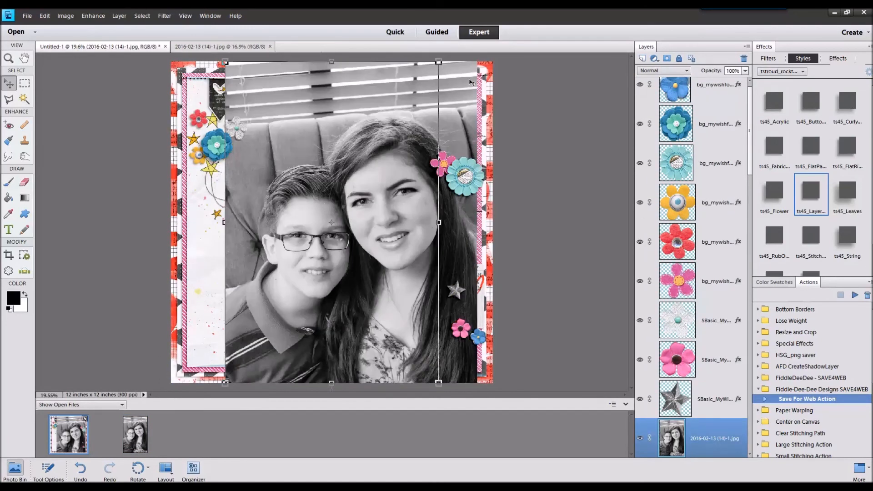
- Place the black-and-white photo at upper left and resize it to fit the black frame
left_click_drag(450, 321, 287, 217)
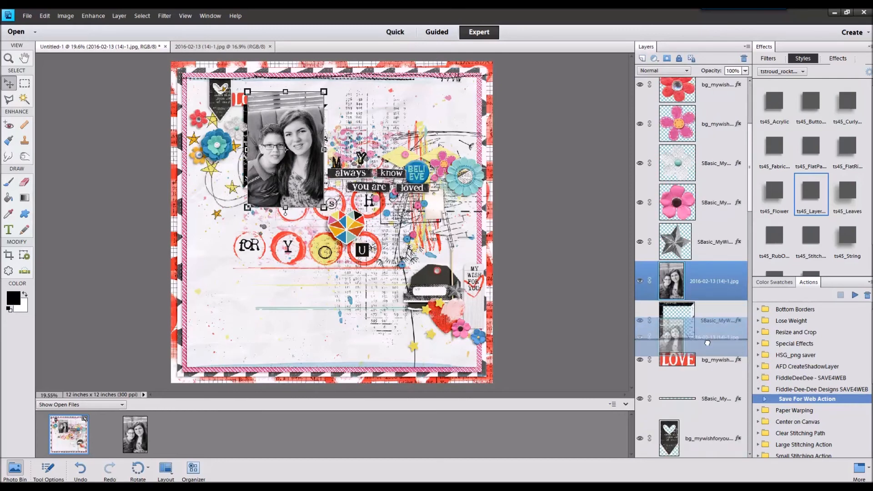
left_click(297, 151)
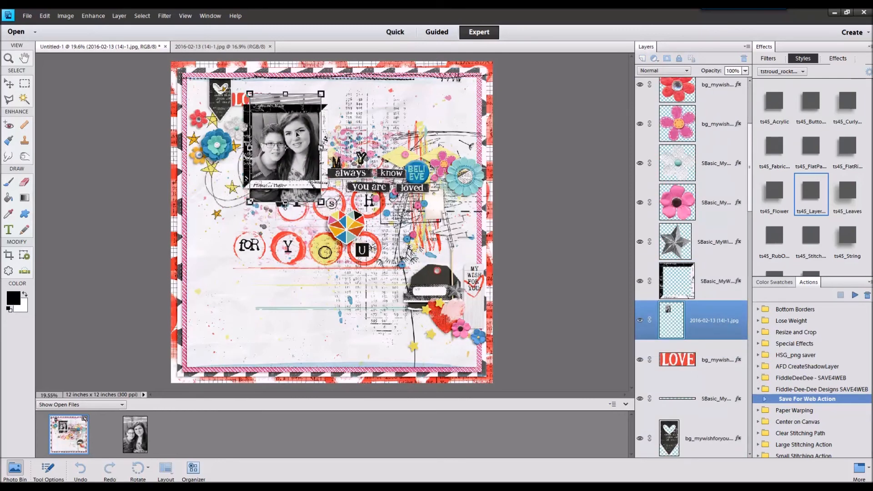
left_click_drag(298, 137, 299, 171)
left_click(287, 217)
- Select the whole canvas, deselect, and show the Photo Bin again
left_click(25, 83)
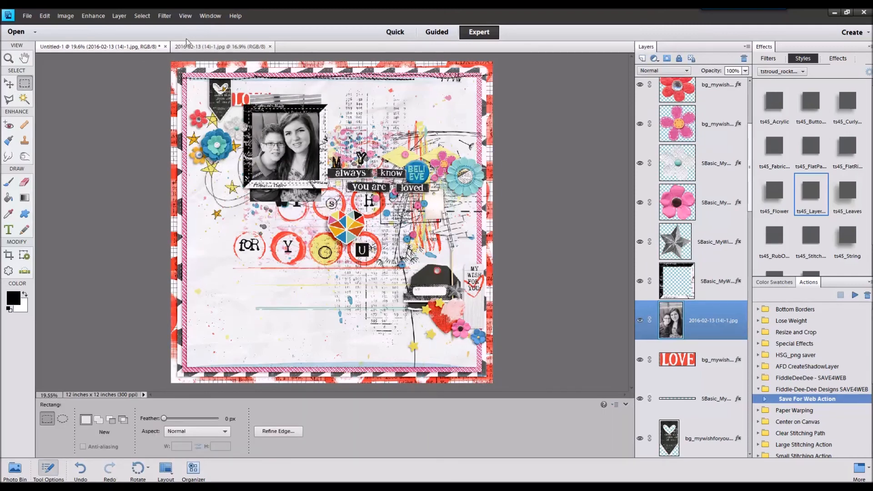
left_click(143, 16)
left_click(157, 36)
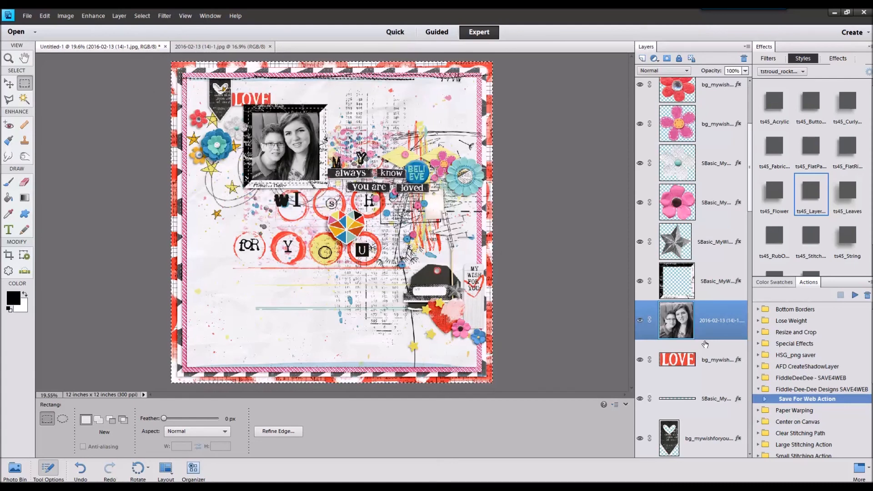
key("v")
key("ctrl+d")
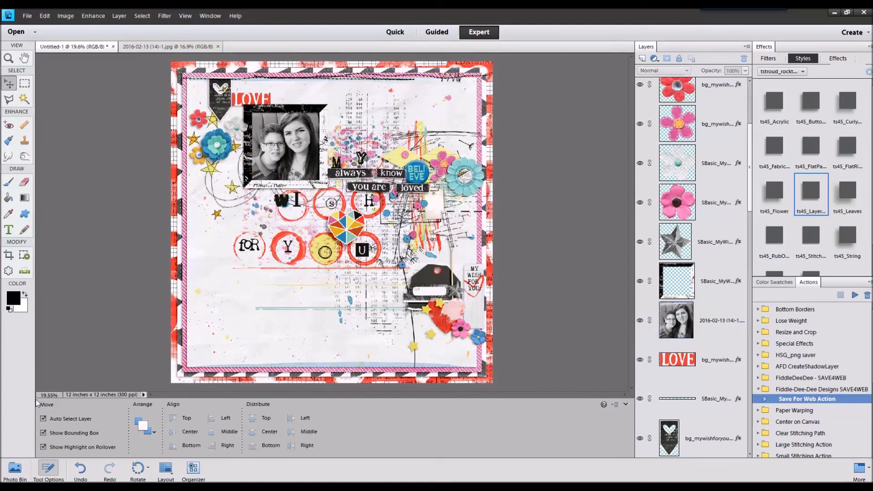
left_click(15, 468)
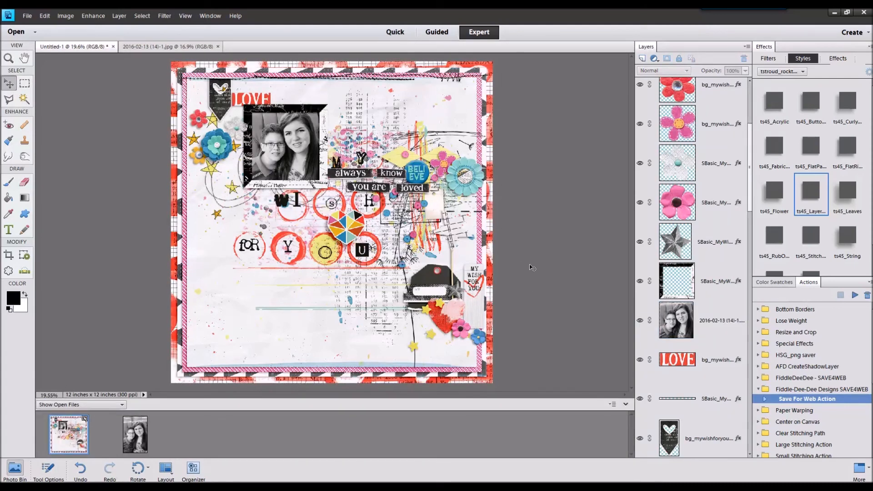